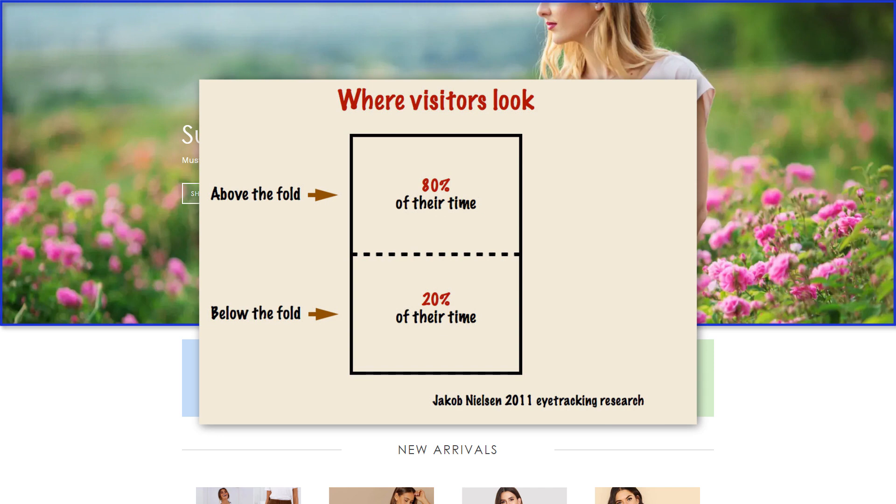
Step: Examine the sample home page's banner carousel, product and ingredient sections, testimonial slider and newsletter sign-up form
scroll(448, 252, "down", 2)
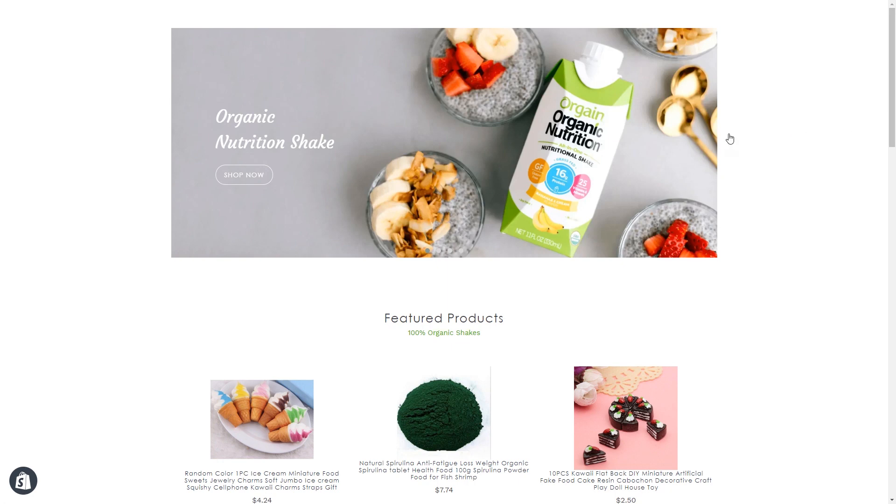
left_click(706, 141)
left_click(706, 141)
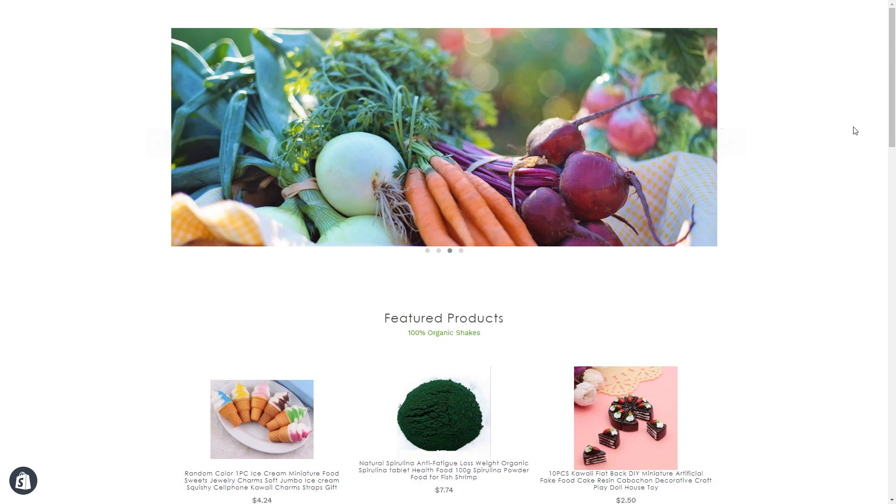
left_click_drag(893, 122, 894, 305)
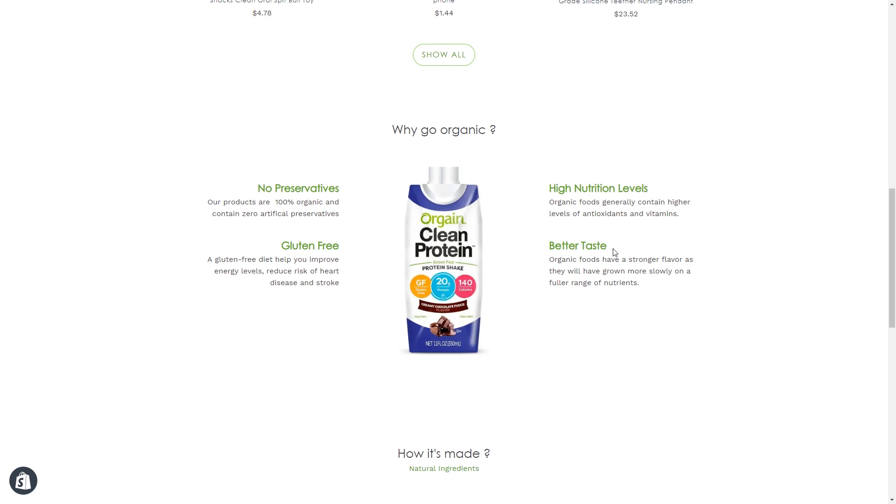
left_click_drag(892, 219, 886, 352)
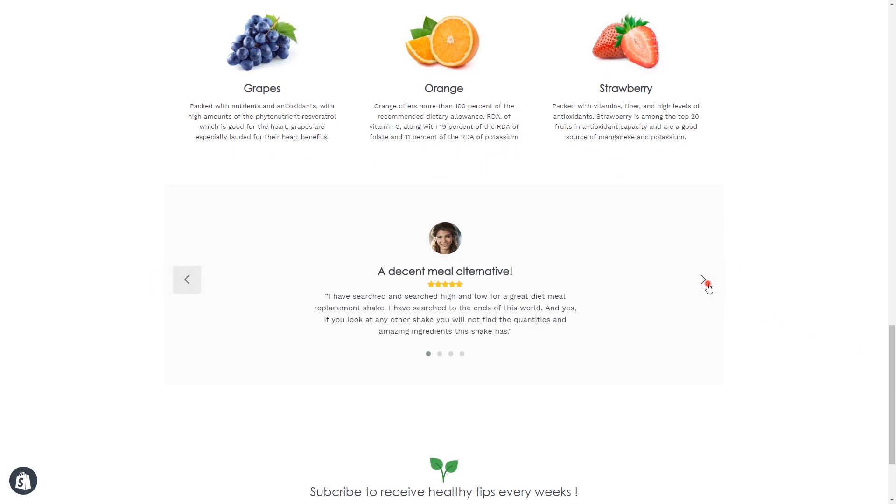
left_click(704, 281)
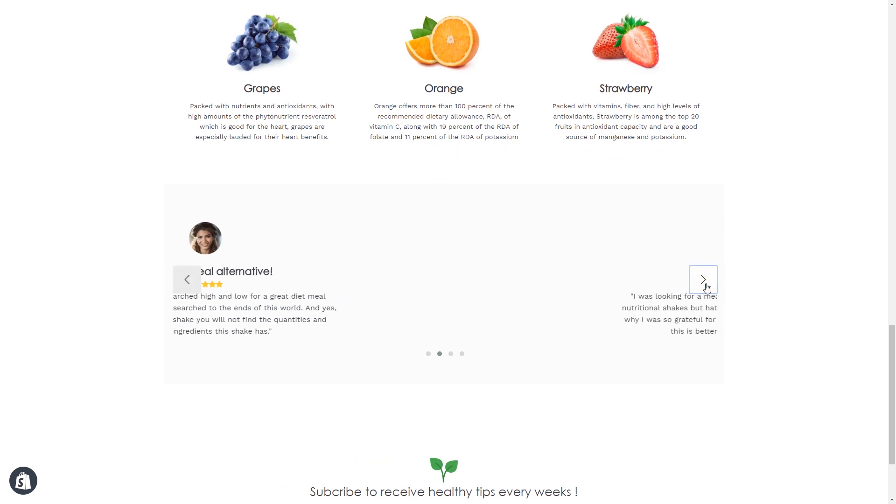
left_click(195, 285)
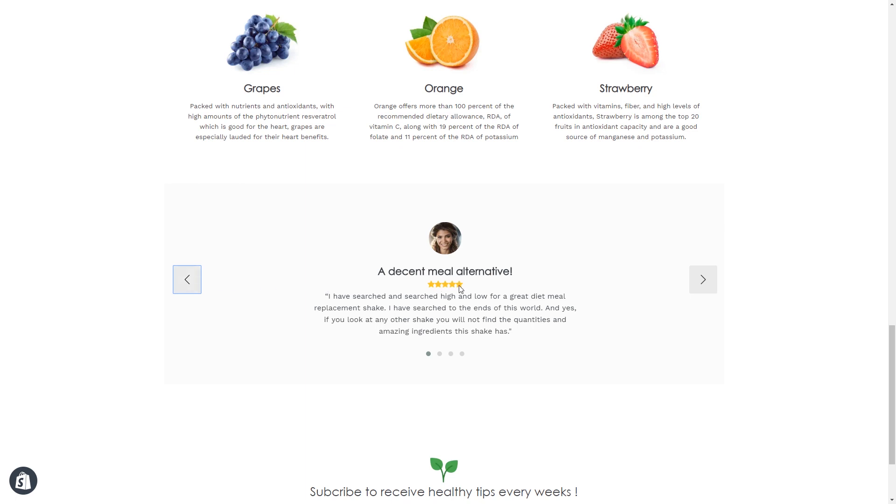
scroll(461, 290, "down", 2)
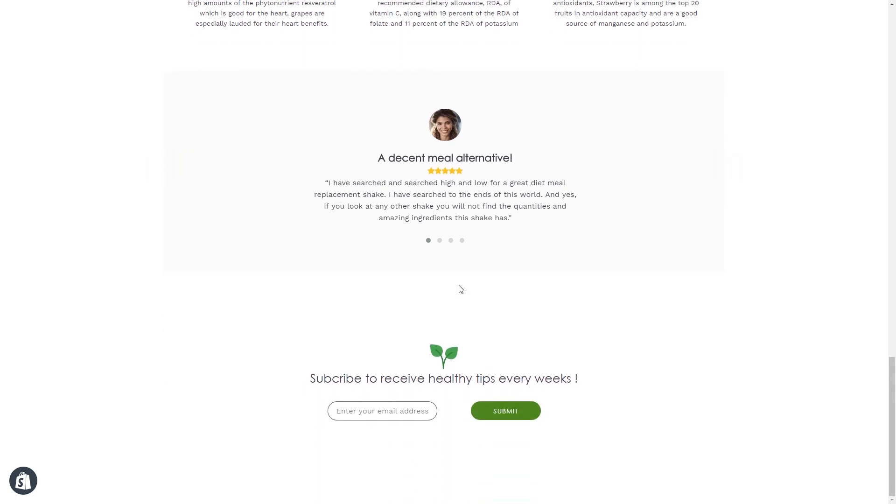
left_click(430, 407)
left_click(505, 412)
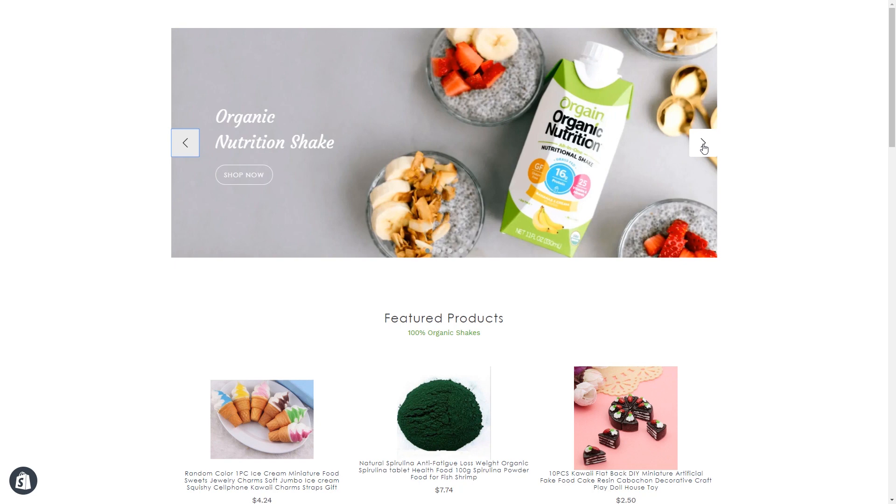
Step: Review the banner slides, the featured products and the customer testimonials on the sample page again
left_click(704, 149)
left_click(703, 144)
scroll(886, 195, "down", 5)
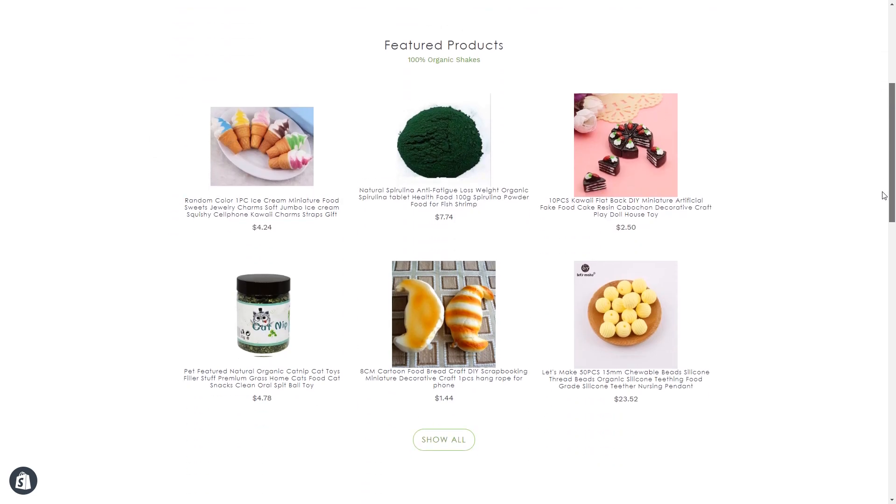
left_click_drag(895, 188, 890, 433)
left_click(701, 265)
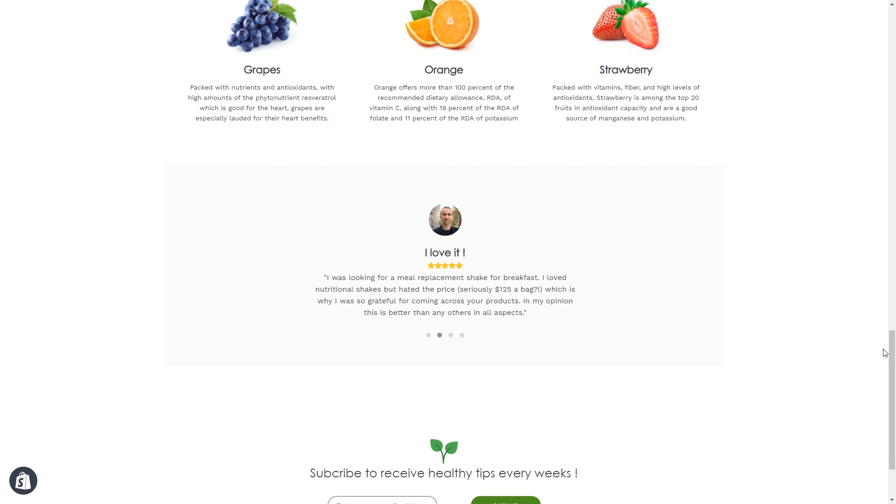
left_click_drag(892, 349, 894, 389)
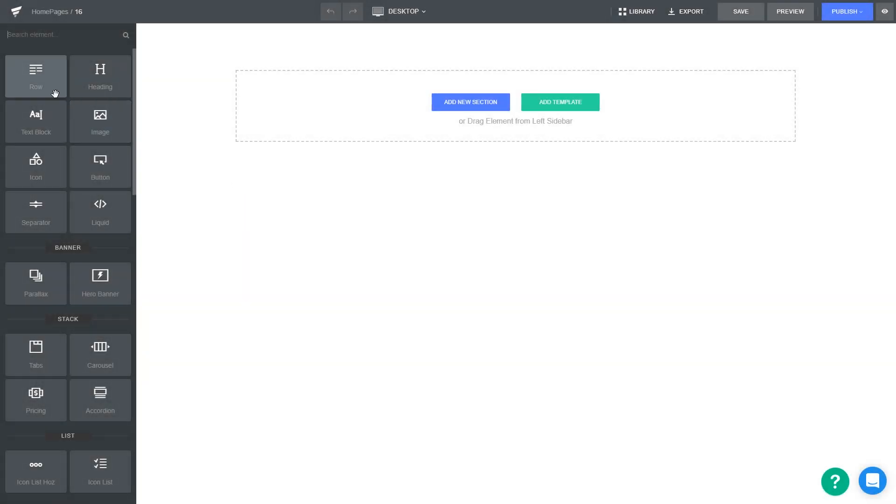
Step: Add a row holding a carousel to the empty page and set the carousel to 1 column
left_click_drag(54, 91, 256, 56)
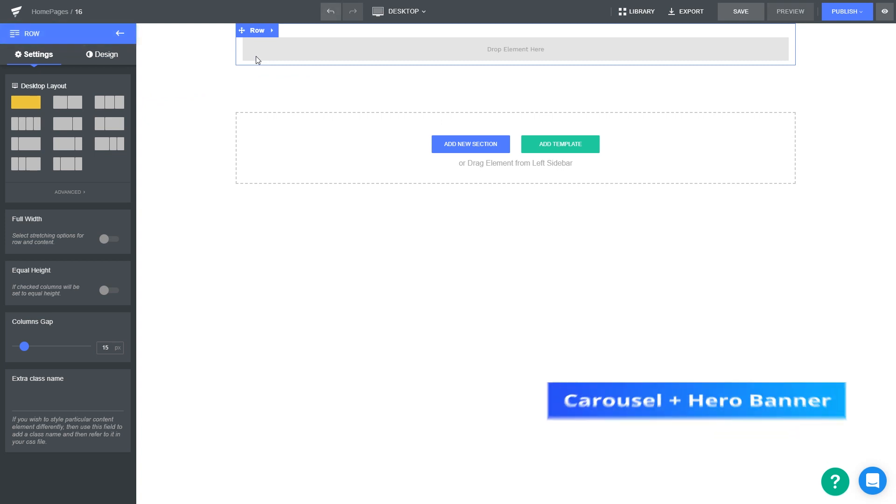
left_click(121, 33)
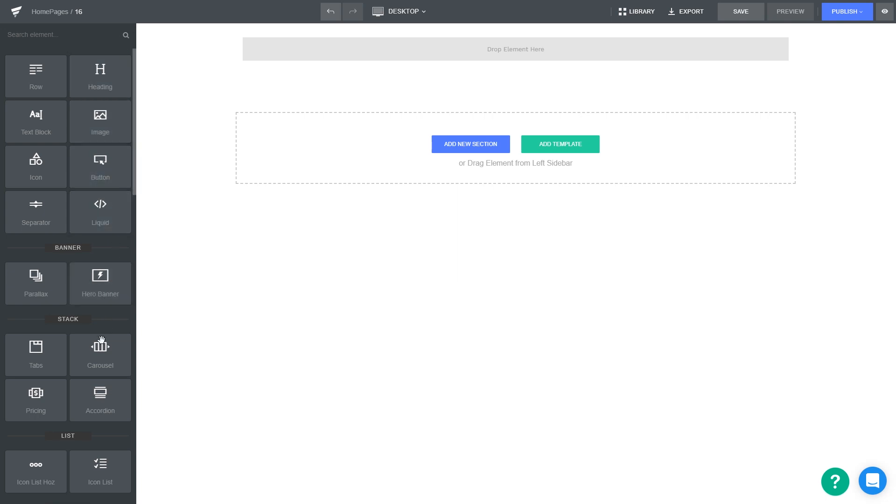
left_click_drag(100, 349, 334, 37)
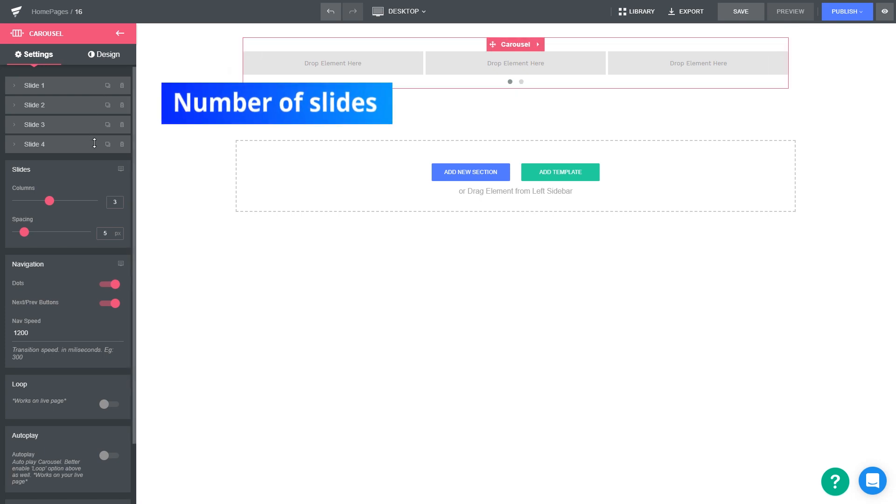
left_click_drag(49, 201, 17, 201)
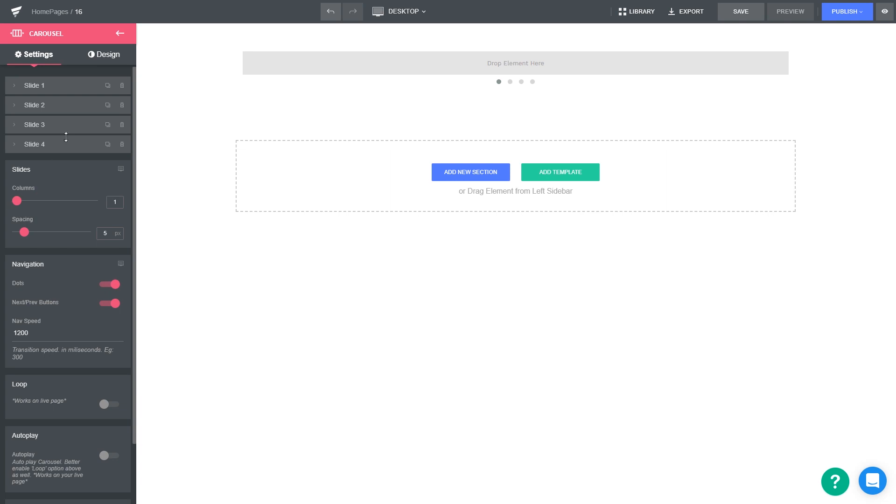
Step: Place a hero banner in the first carousel slide and replace its image with the organic nutrition shake picture
left_click(120, 35)
left_click_drag(110, 276, 315, 64)
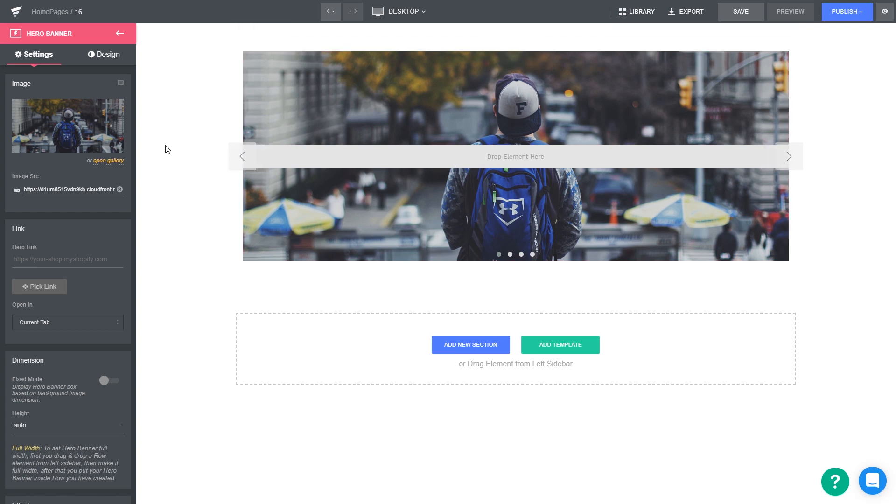
left_click(69, 133)
double_click(104, 91)
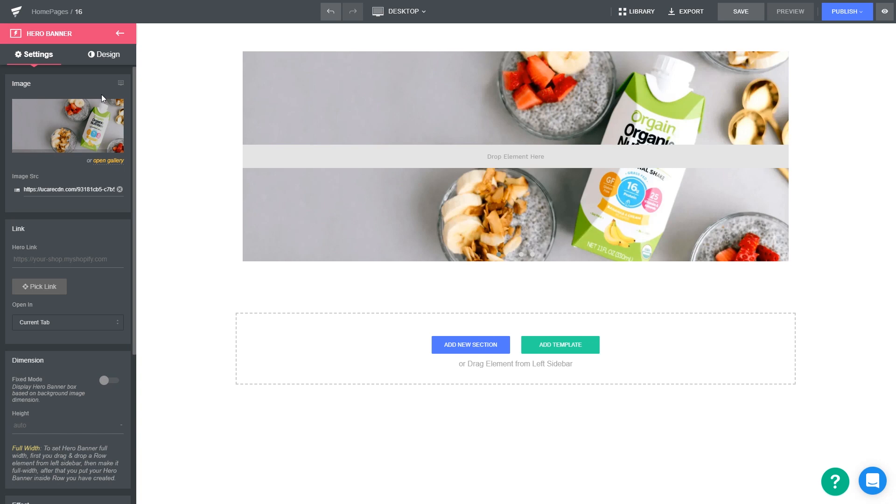
left_click(81, 190)
Step: Insert a row inside the hero banner and add a heading in it reading "Organic Nutrition Shake"
left_click(121, 34)
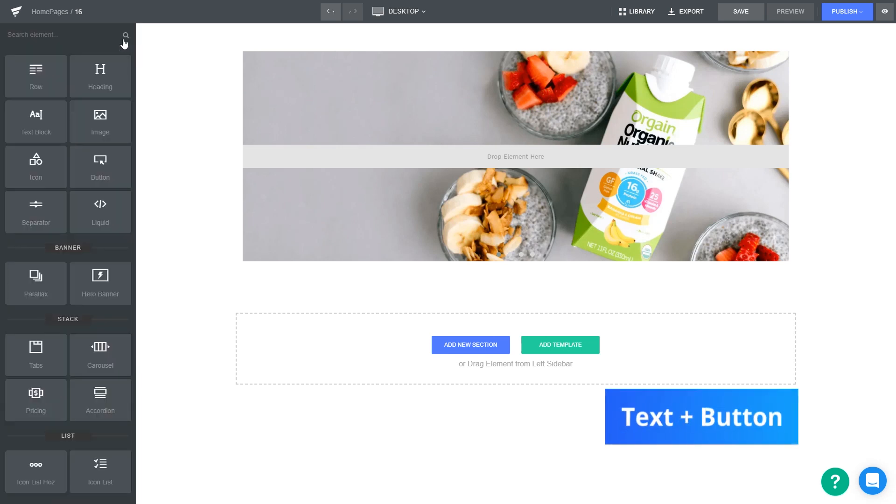
left_click_drag(46, 75, 294, 152)
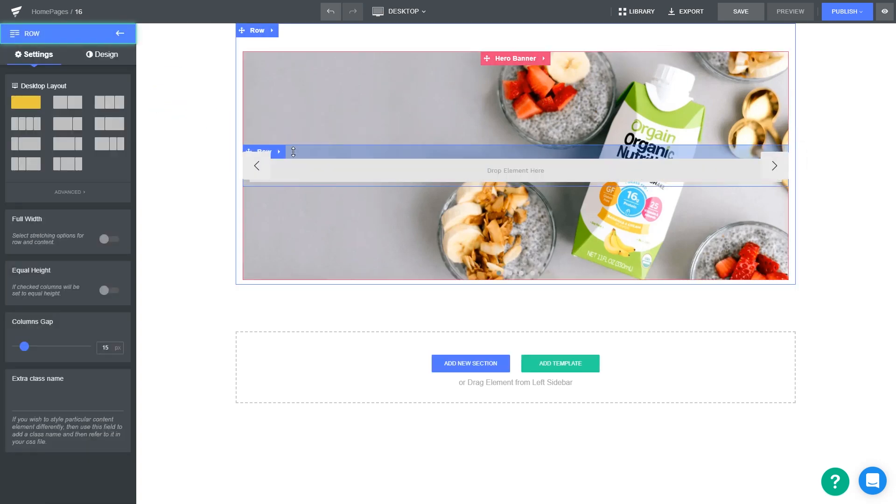
left_click(119, 34)
left_click_drag(101, 74, 296, 166)
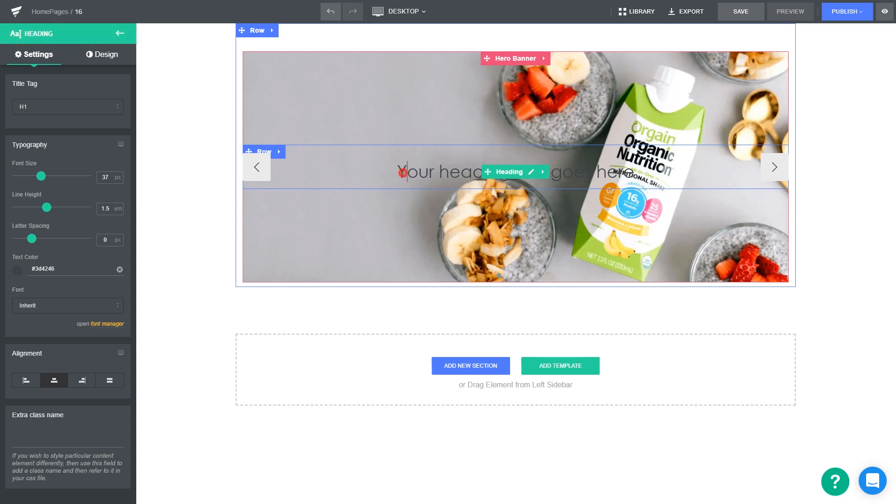
key("ctrl+a")
type("Organic Nutrition Shake")
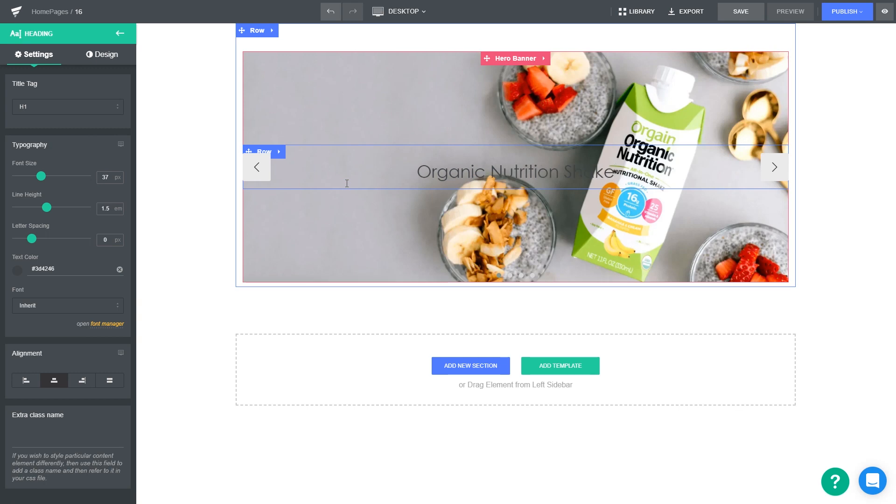
Step: Set the heading's text color to #ffffff and its font to Courgette, adding that font through the font manager
left_click(19, 271)
left_click_drag(18, 281, 9, 271)
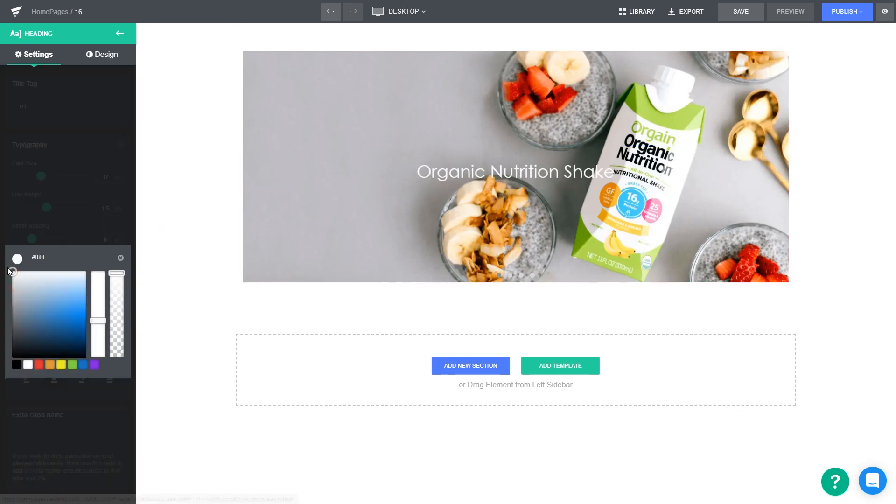
left_click(44, 238)
left_click(100, 324)
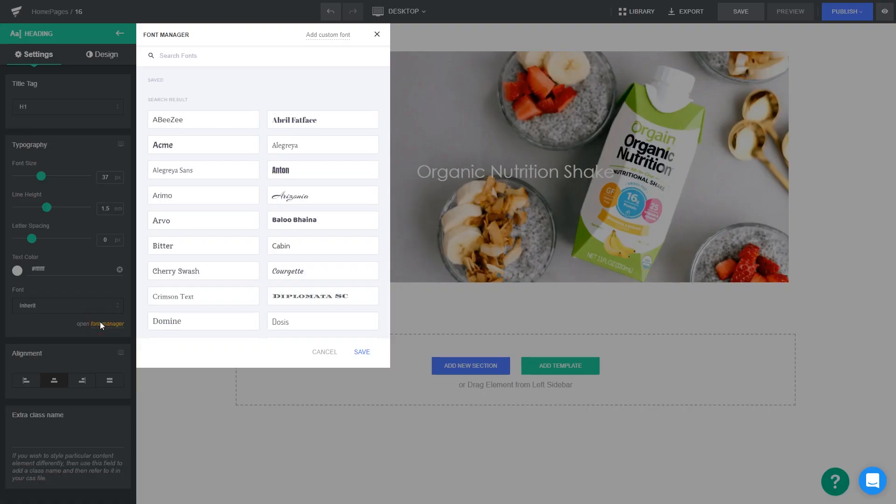
left_click(287, 274)
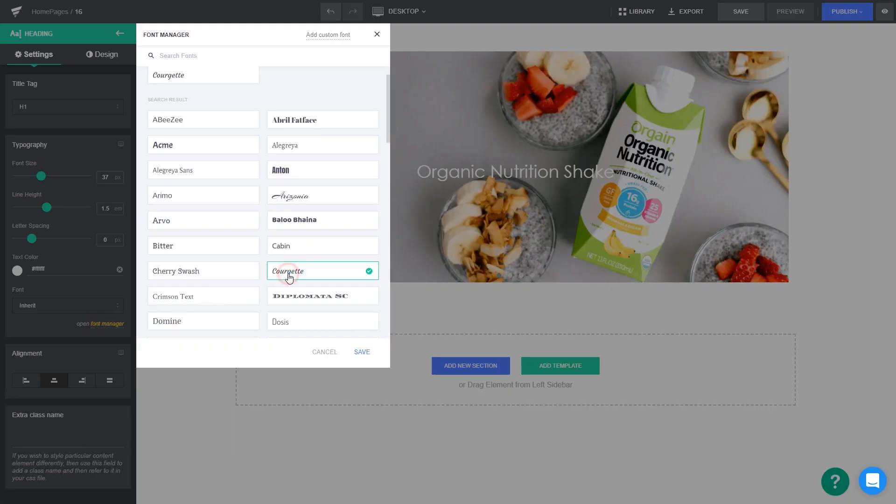
left_click(362, 352)
left_click(110, 311)
left_click(101, 330)
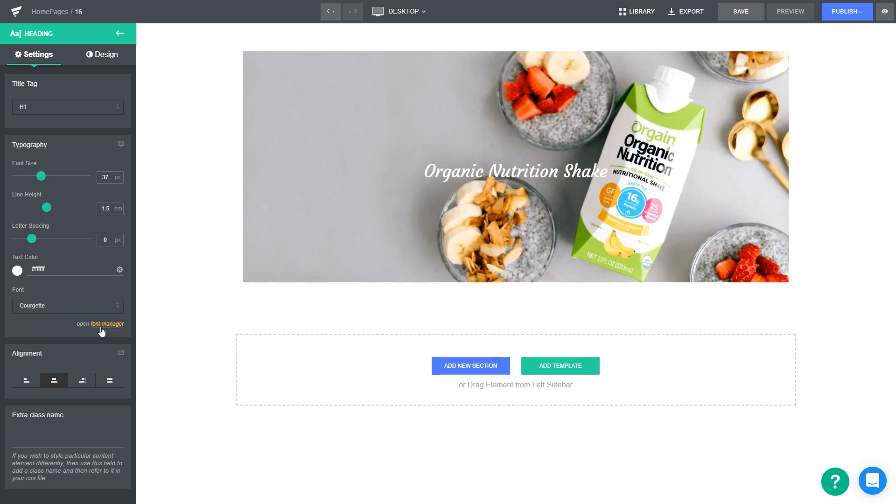
Step: Left-align the heading and break it onto a second line after "Organic"
left_click(27, 382)
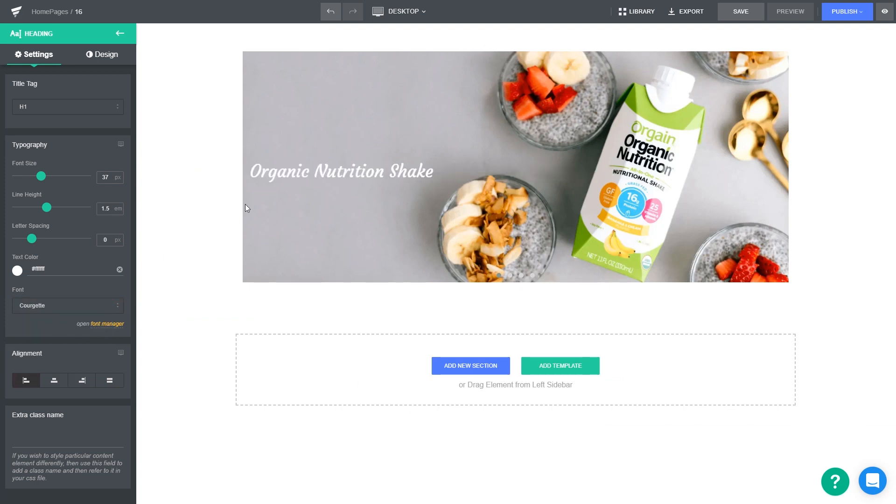
left_click(292, 168)
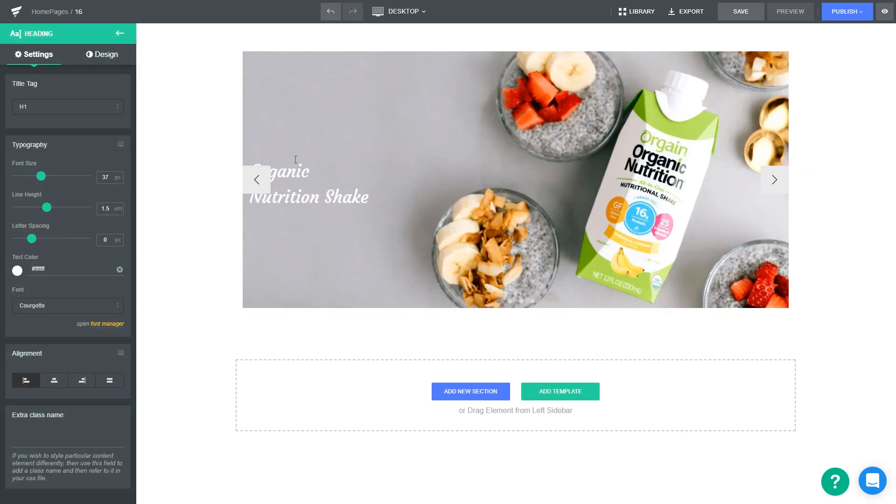
Step: Set the left padding of the row containing the heading to 80 px
left_click(262, 151)
left_click(102, 55)
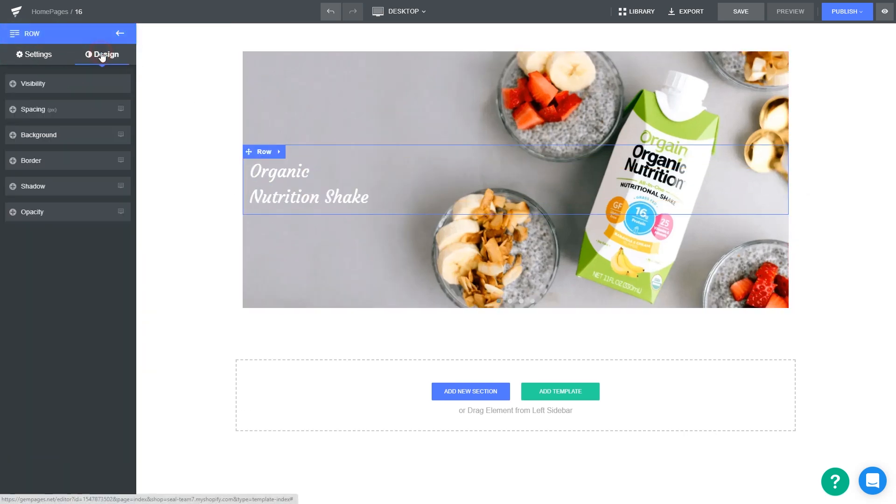
left_click(78, 108)
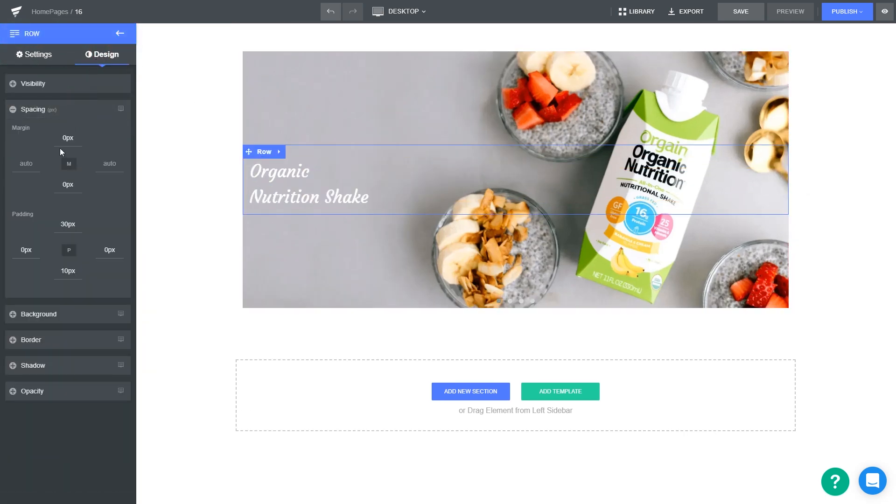
left_click(23, 247)
type("80")
Step: Adjust the hero banner's padding to 133 px at the top and 146 px at the bottom
left_click(481, 294)
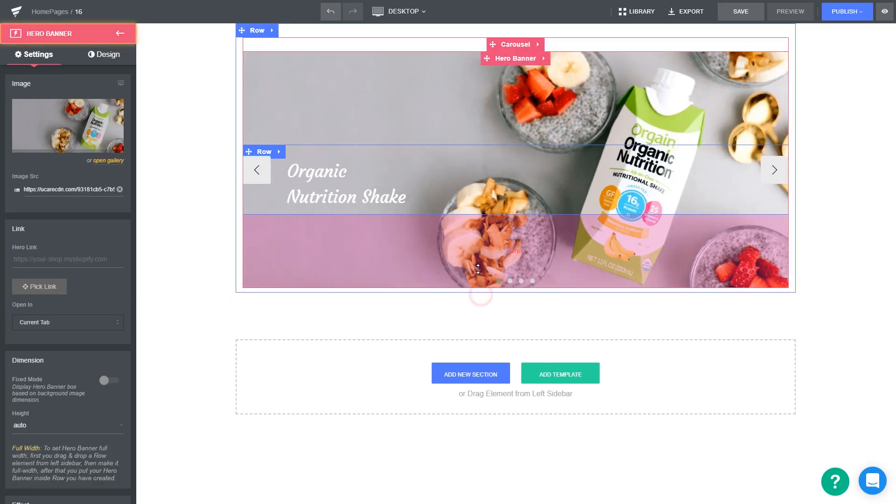
left_click_drag(468, 132, 469, 101)
left_click_drag(485, 199, 484, 207)
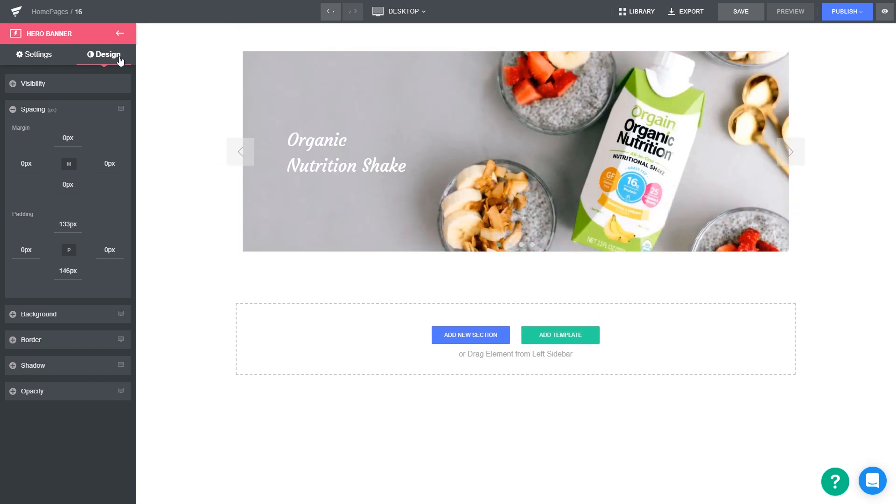
Step: Add a button below the banner heading and change its text to "shop now"
left_click(116, 42)
left_click_drag(100, 166, 332, 165)
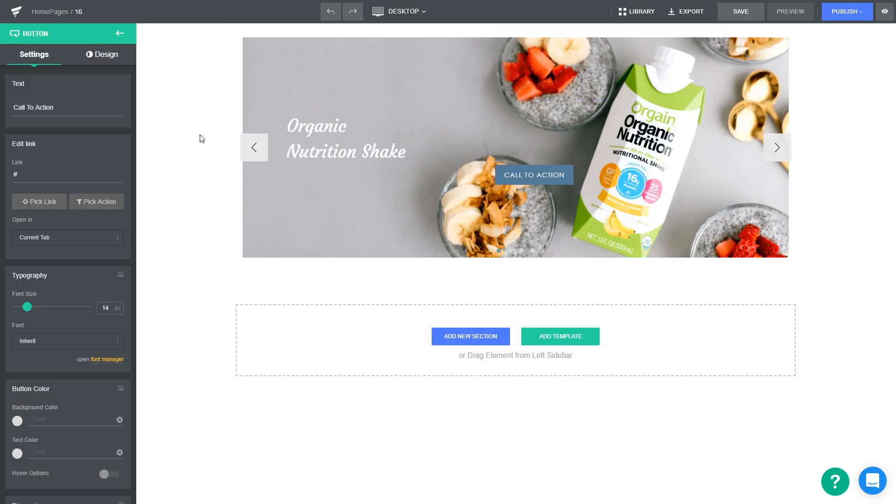
left_click_drag(94, 112, 6, 110)
type("shop now")
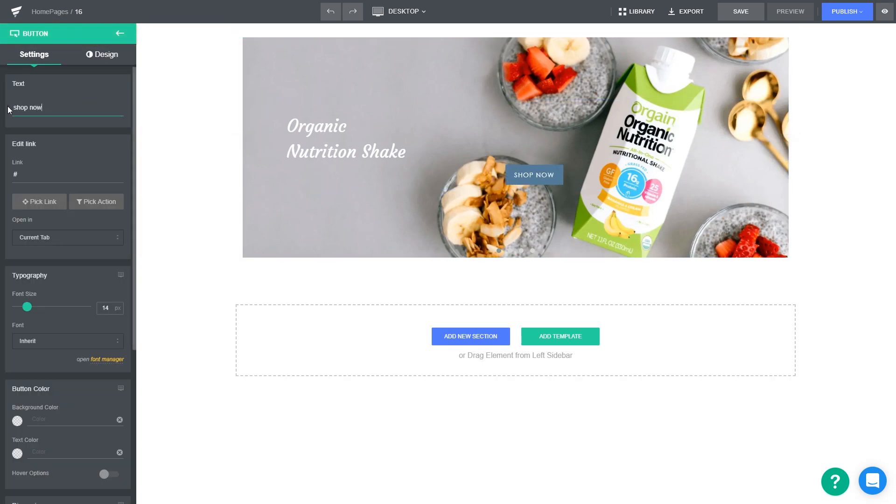
Step: Make the "shop now" button's background color transparent
scroll(100, 196, "down", 6)
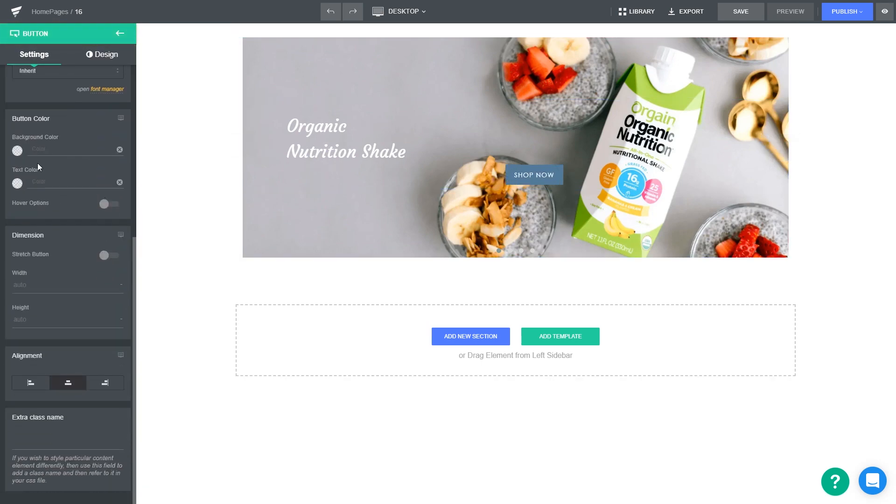
left_click(18, 150)
left_click_drag(114, 161, 116, 239)
left_click(80, 322)
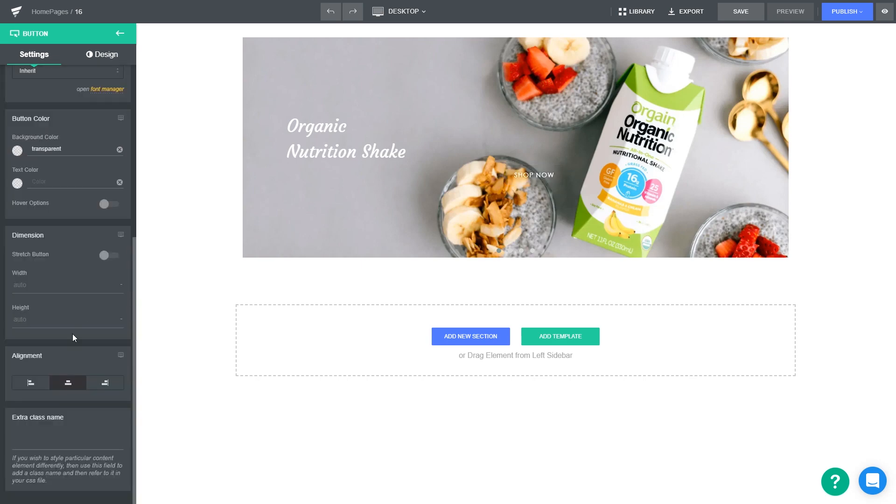
Step: Left-align the "shop now" button in the banner and set its border color to white (#ffffff)
left_click(40, 382)
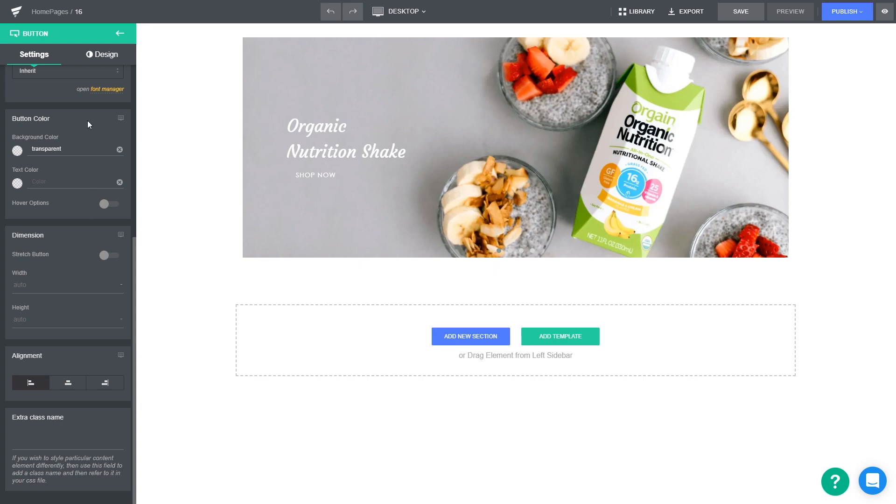
left_click(91, 63)
left_click(70, 158)
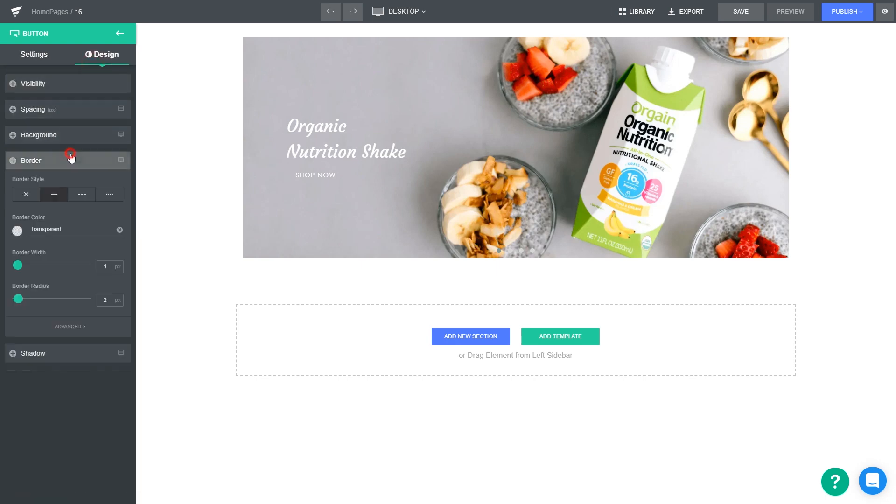
left_click(21, 231)
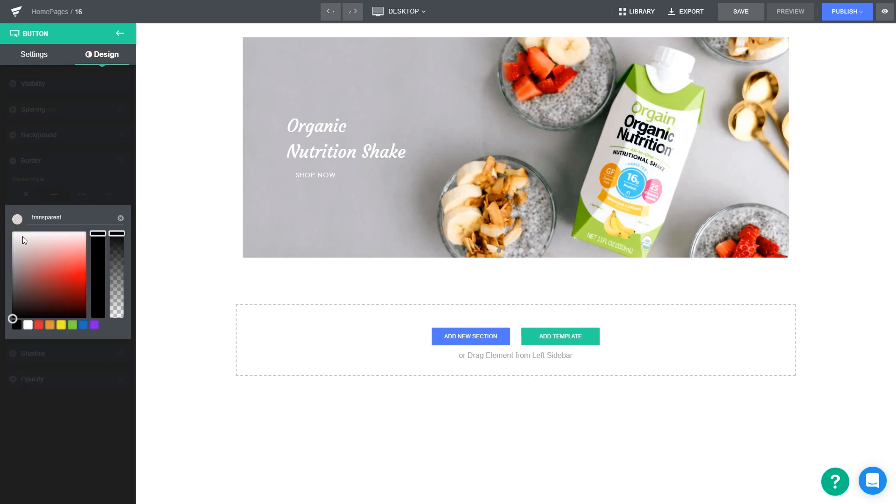
left_click(13, 232)
left_click(39, 204)
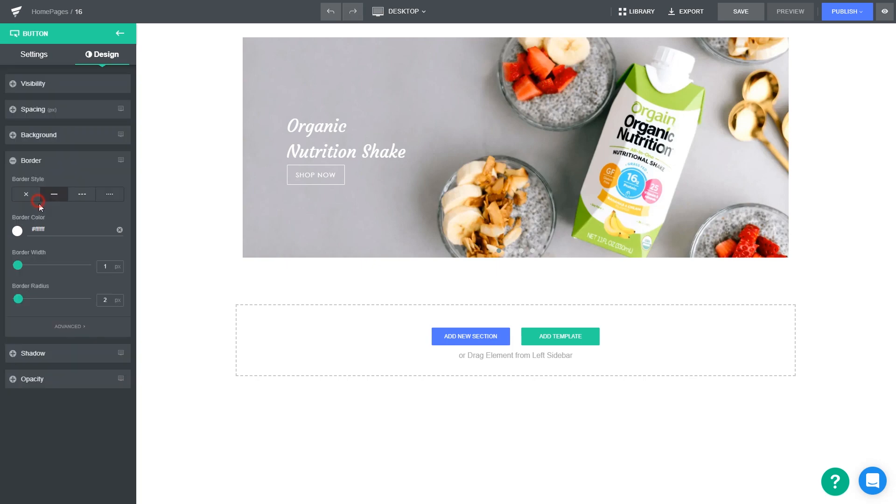
Step: Set the "shop now" button's border radius to 44 px and its top margin to 20 px
left_click_drag(19, 300, 49, 299)
left_click(50, 116)
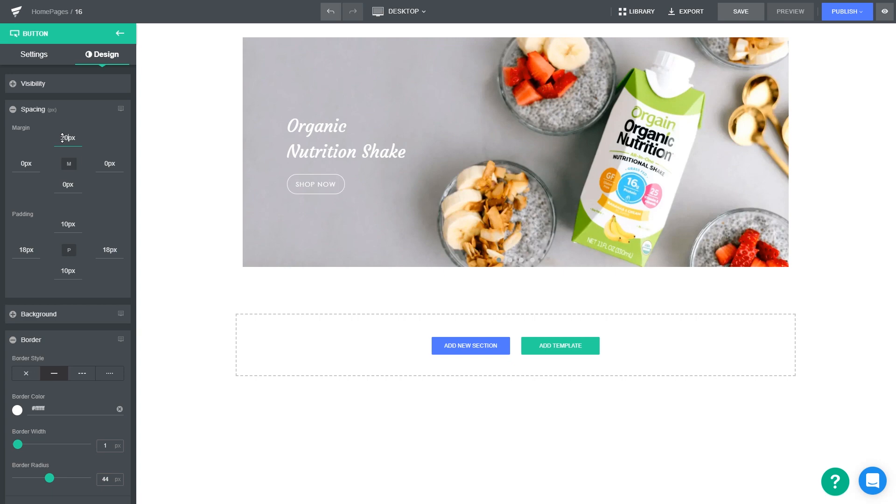
left_click(189, 188)
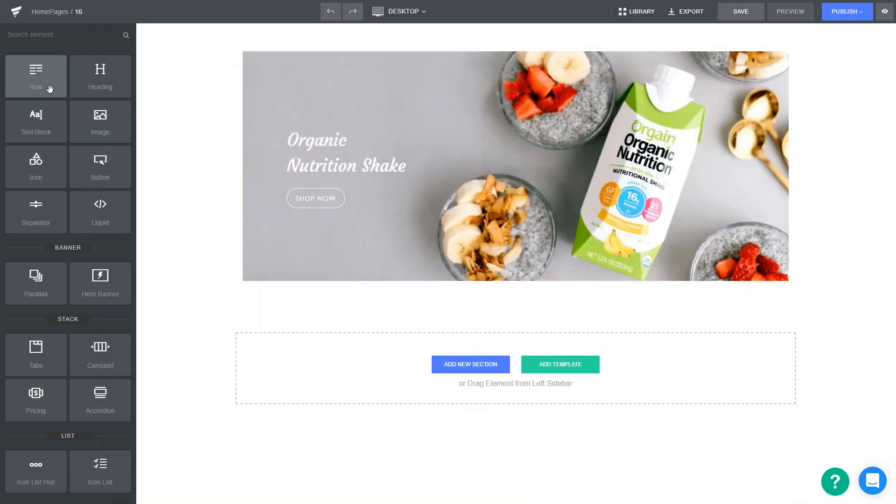
Step: Add a row below the banner carousel and place a heading with a text block under it inside the row
left_click_drag(50, 89, 238, 286)
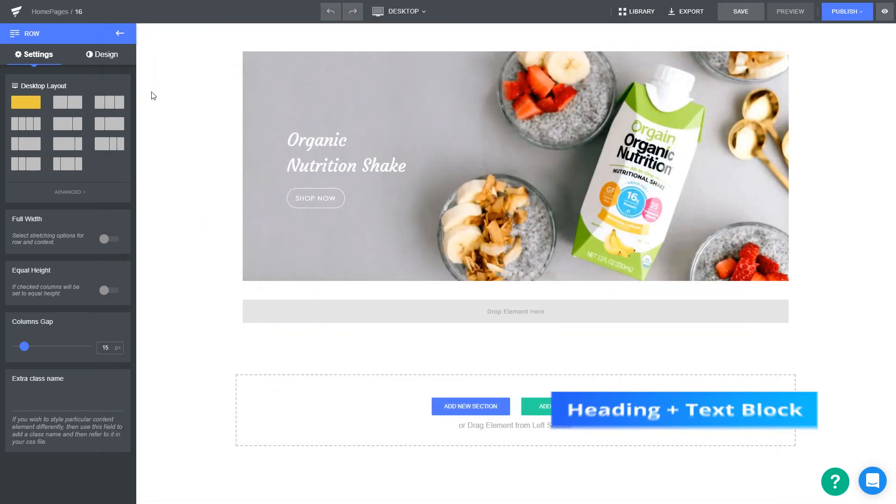
left_click(120, 33)
left_click_drag(110, 70, 263, 302)
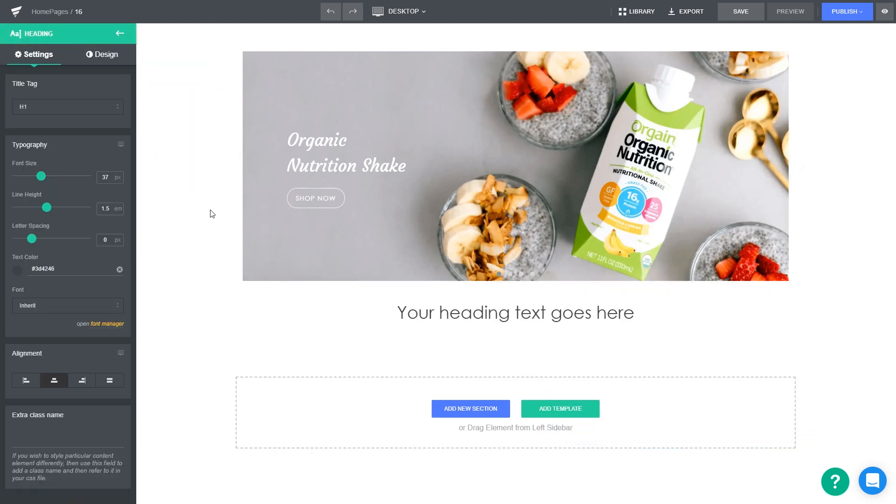
left_click(128, 40)
left_click_drag(52, 118, 631, 314)
Step: Change the new heading to "Featured Products" with a 26 px font size and 1.5 px letter spacing
type("Featured Products")
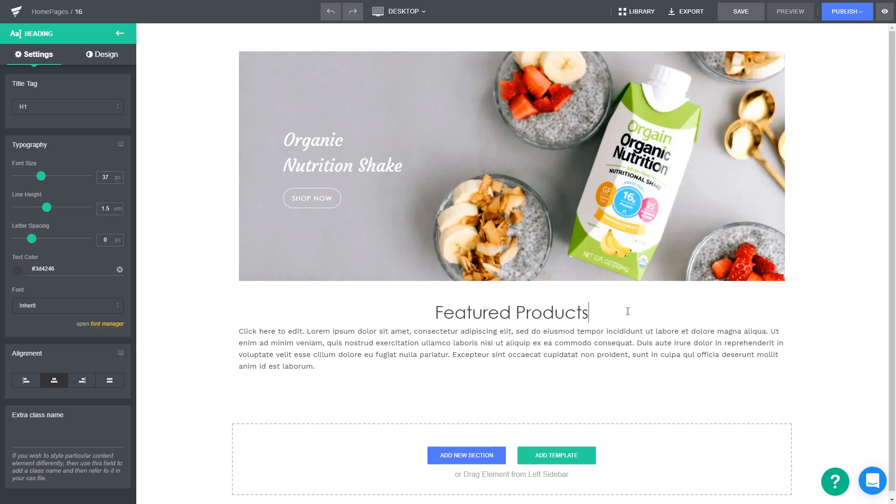
double_click(103, 177)
type("26")
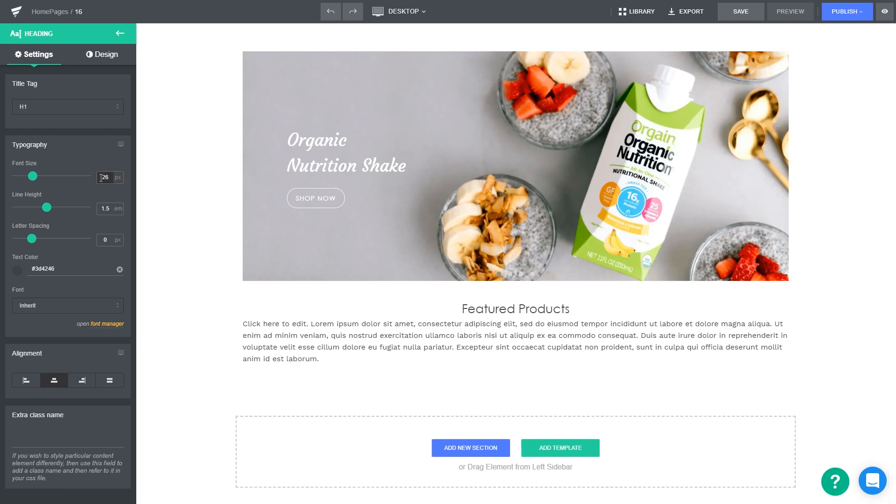
left_click_drag(36, 236, 55, 242)
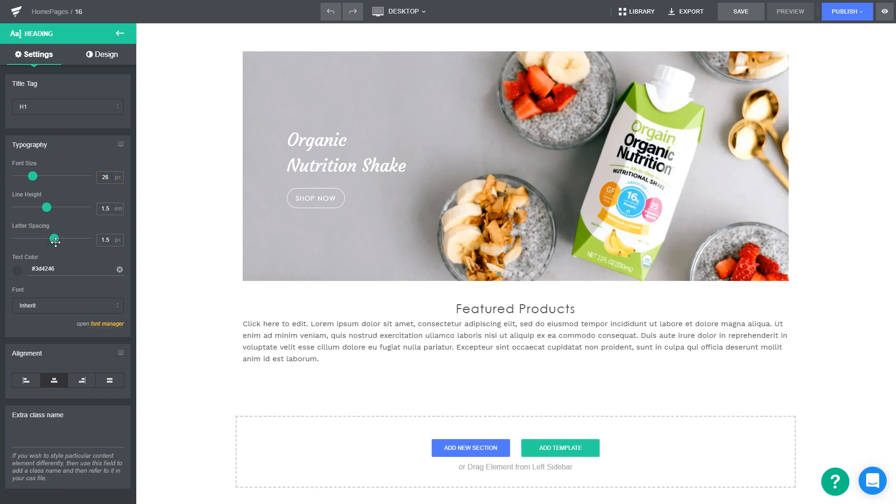
Step: Replace the text block's placeholder with "100% Organic Shakes", center it and set its font size to 15 px
triple_click(274, 322)
type("100% Organic Shakes")
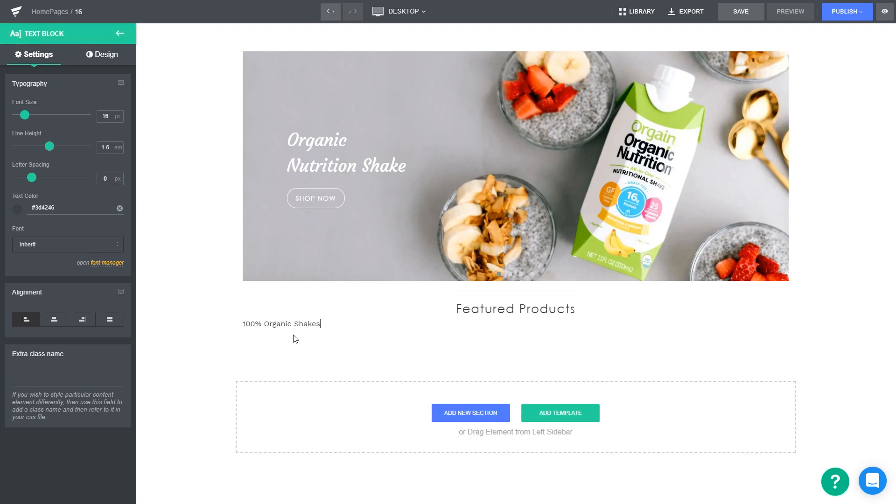
left_click(56, 320)
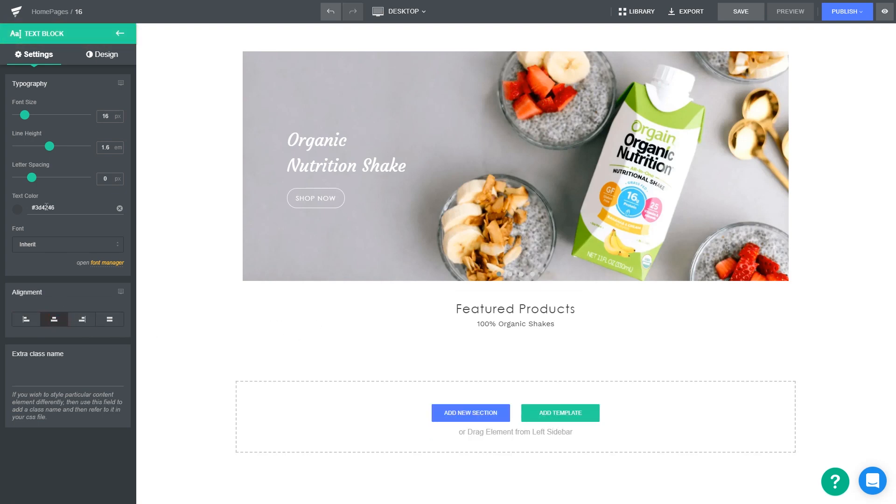
left_click_drag(25, 117, 23, 115)
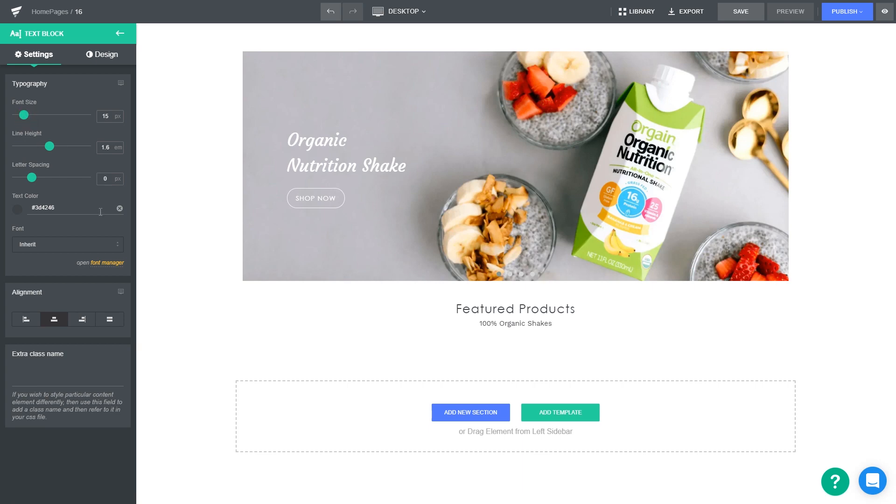
Step: Set the top margin of the row containing the "Featured Products" heading to 20 px
left_click(257, 293)
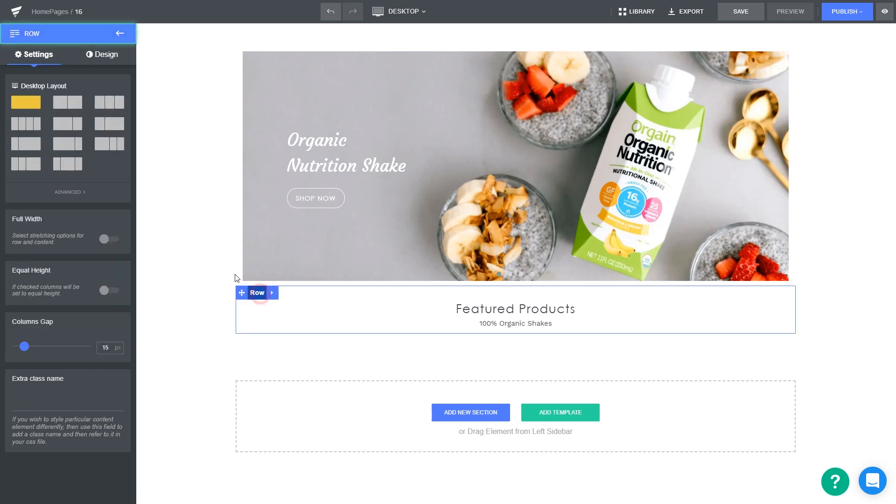
left_click(100, 55)
left_click(50, 109)
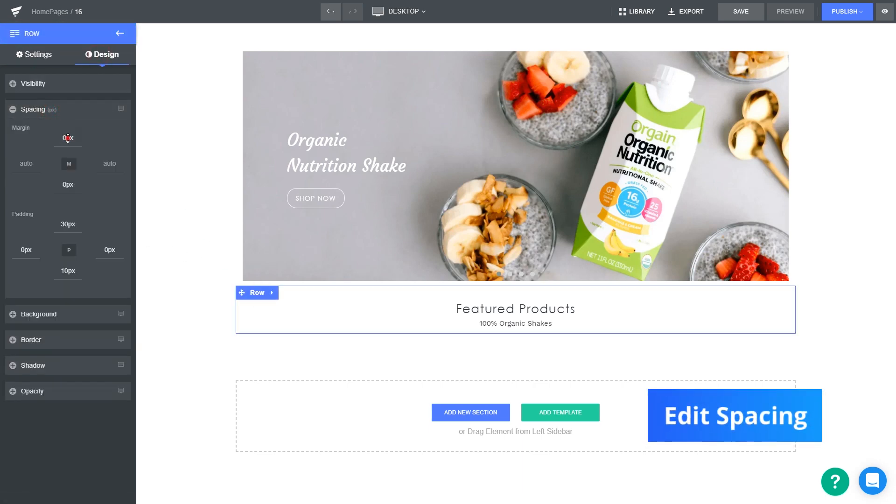
type("20")
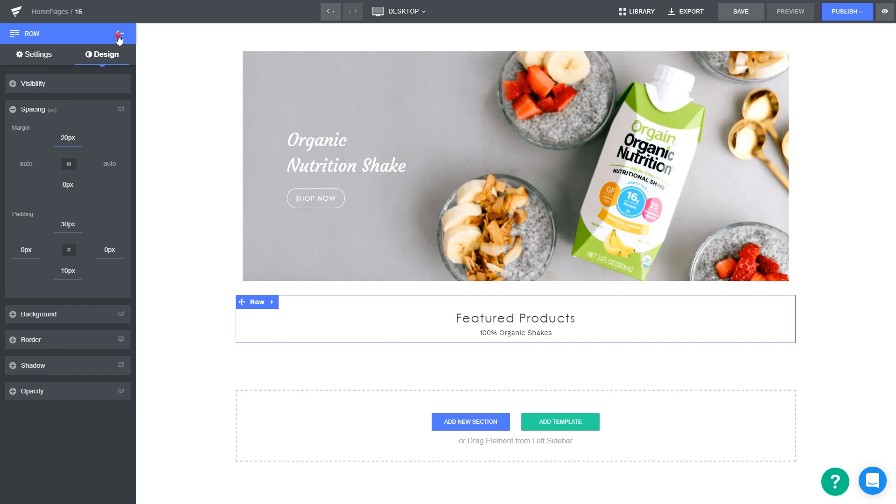
Step: Find the Product List element and add it below the "100% Organic Shakes" text
left_click(119, 35)
left_click(80, 36)
type("product list")
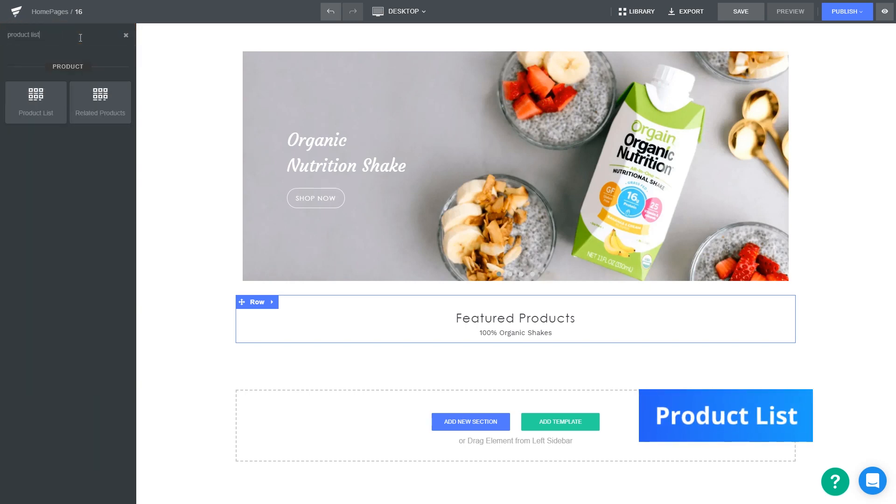
left_click_drag(36, 97, 359, 336)
Step: Make the product list show the Organic Food collection and set its number of products to 6
scroll(391, 312, "down", 3)
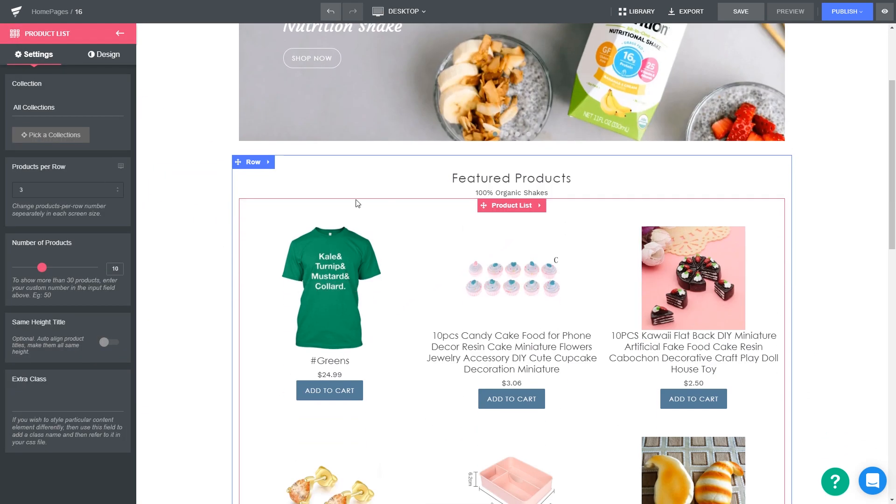
left_click(64, 134)
scroll(194, 189, "down", 2)
left_click(195, 229)
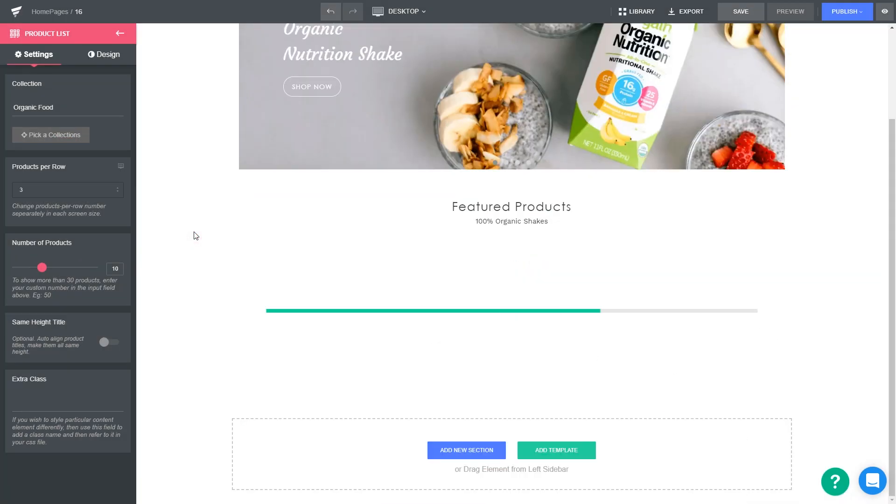
left_click_drag(42, 268, 30, 268)
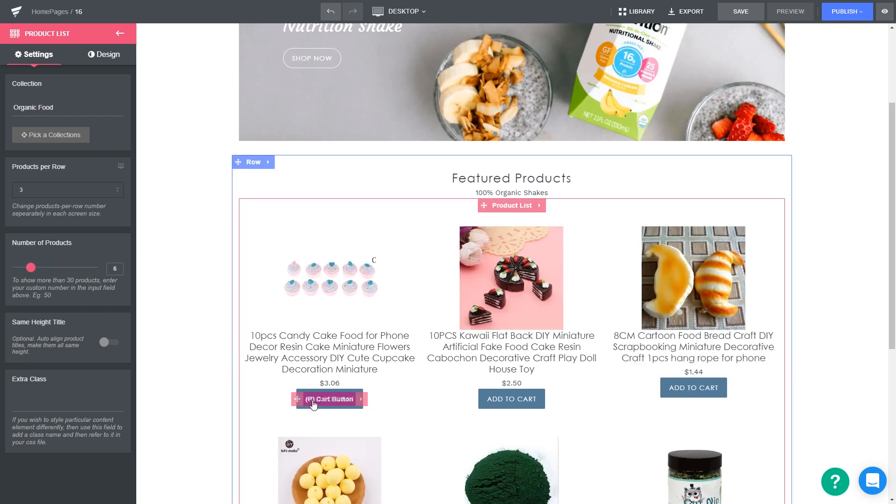
Step: Remove the Add to Cart buttons from the product list and set the product titles' font size to 13 px
right_click(308, 402)
left_click(276, 501)
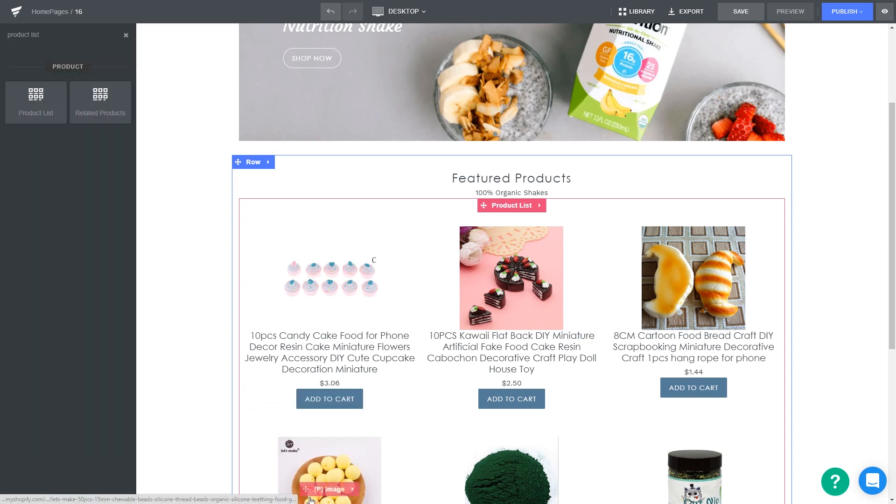
scroll(208, 389, "down", 2)
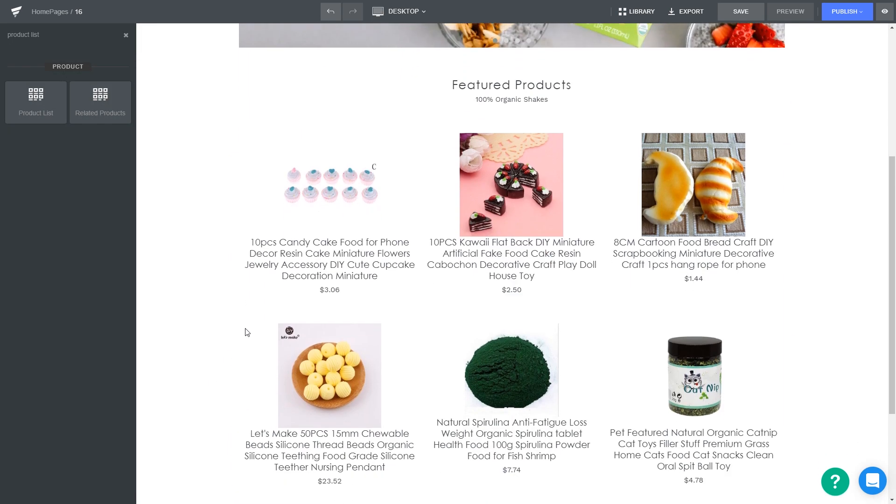
left_click(312, 256)
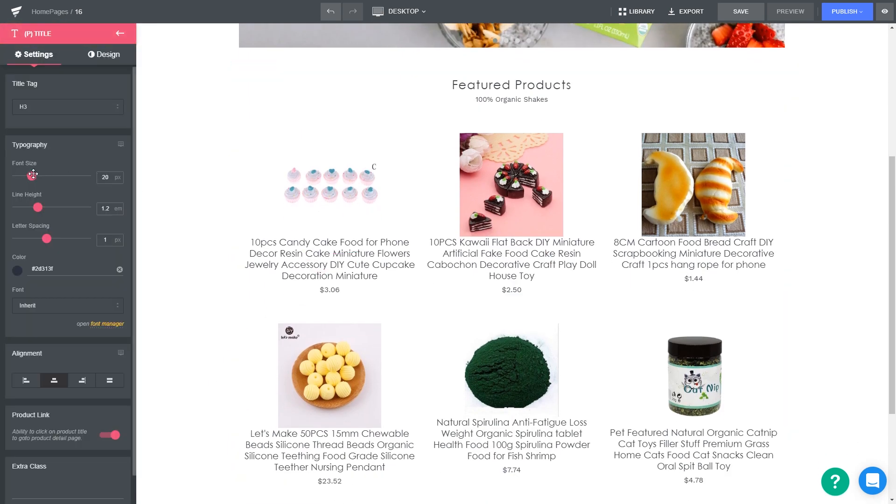
left_click_drag(33, 175, 27, 176)
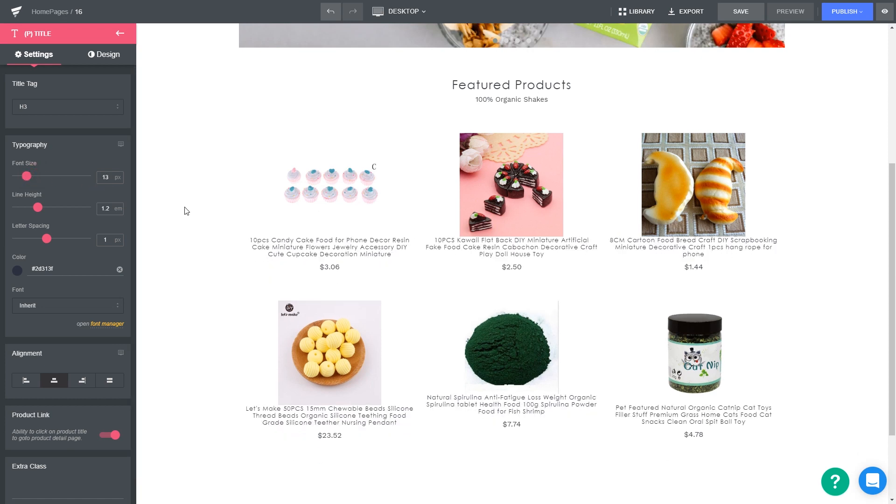
Step: Add a button element below the featured product list
scroll(185, 211, "down", 2)
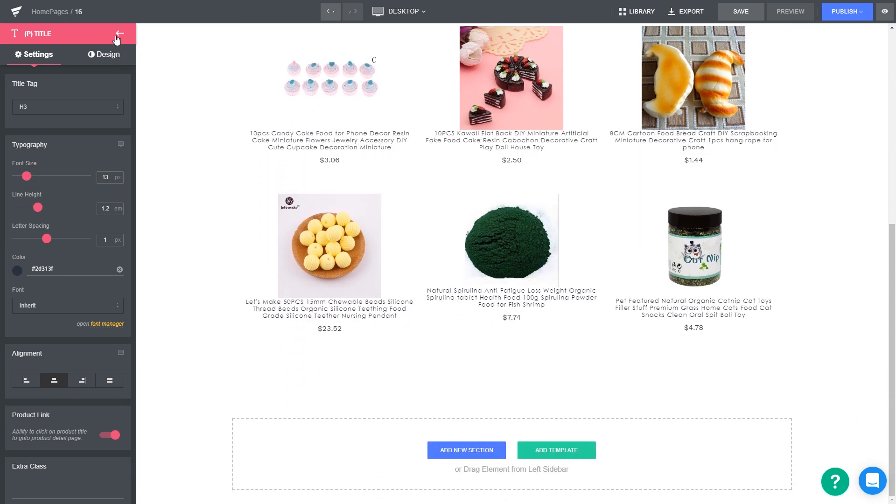
left_click(118, 35)
left_click(125, 35)
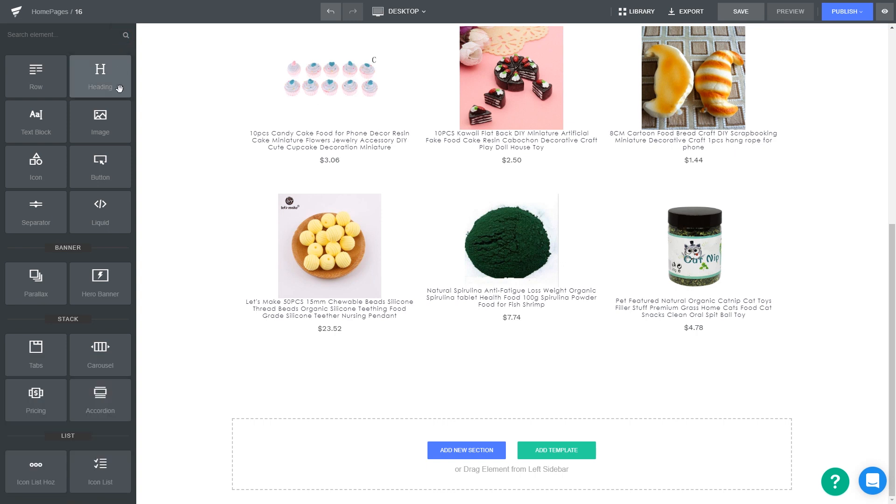
mouse_move(105, 174)
left_mouse_down()
mouse_move(268, 291)
mouse_move(432, 357)
left_mouse_up()
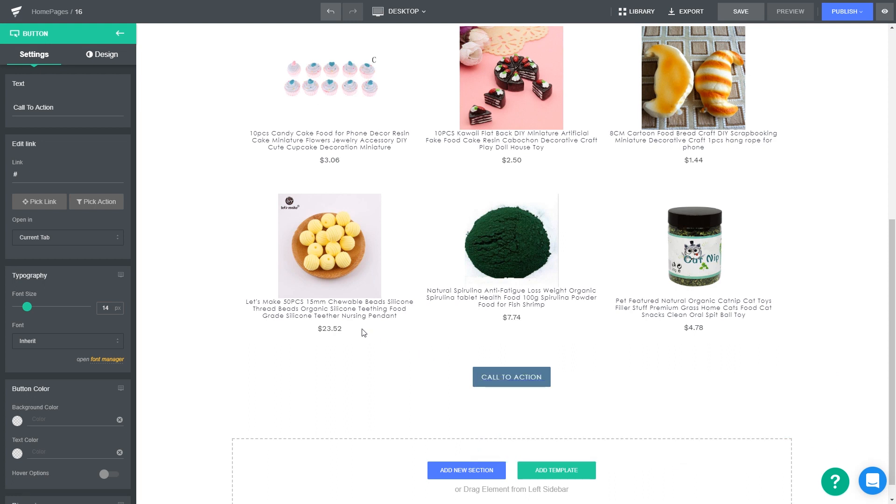
Step: Link the button below the product list to the Organic Food collection
left_click(60, 201)
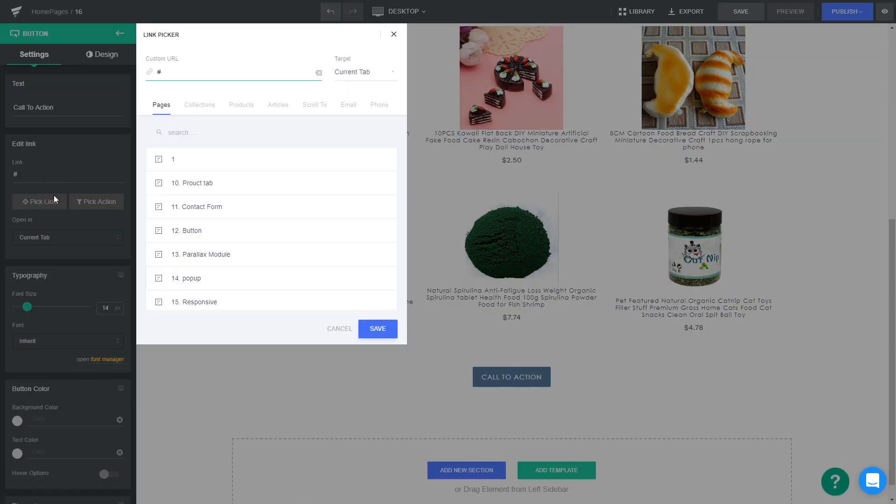
left_click(192, 116)
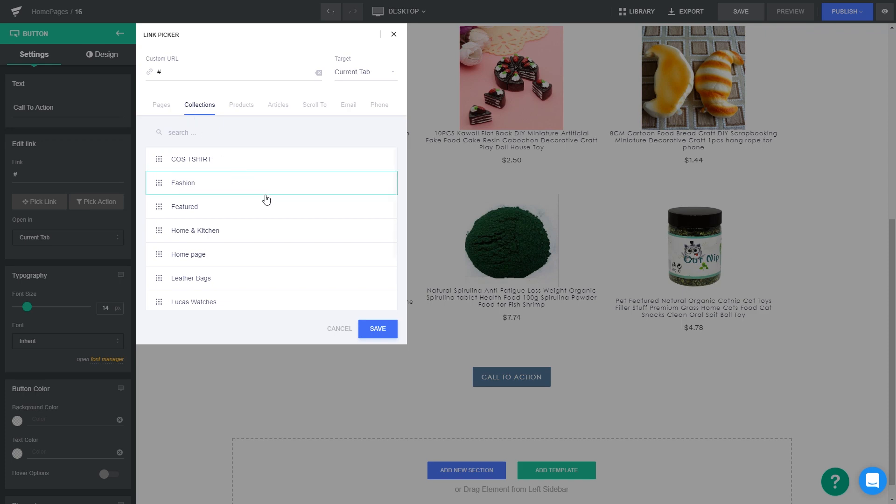
scroll(267, 200, "down", 2)
left_click(252, 248)
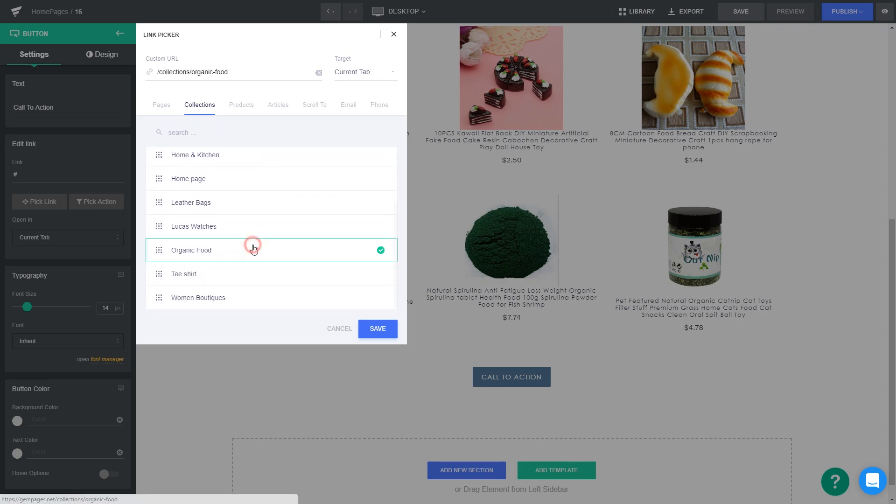
left_click(377, 330)
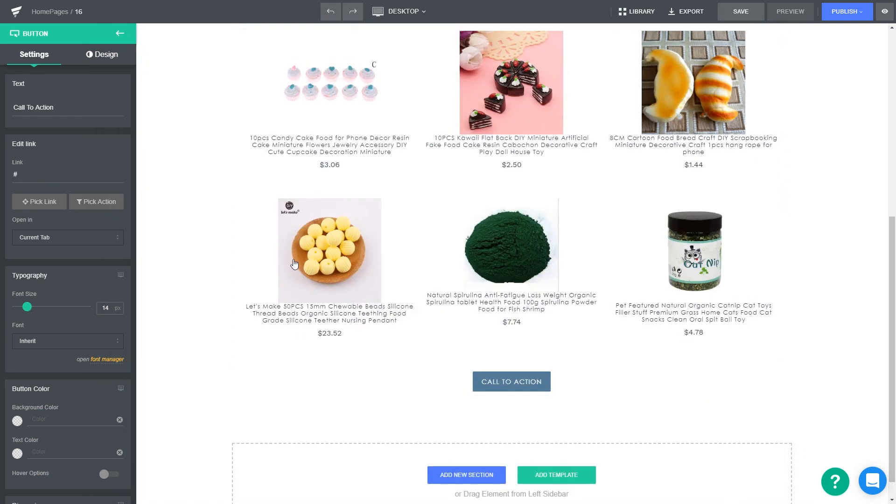
Step: Change the text of the button below the product list to "show all" and make its background color fully transparent
left_click_drag(70, 110, 6, 111)
type("show all")
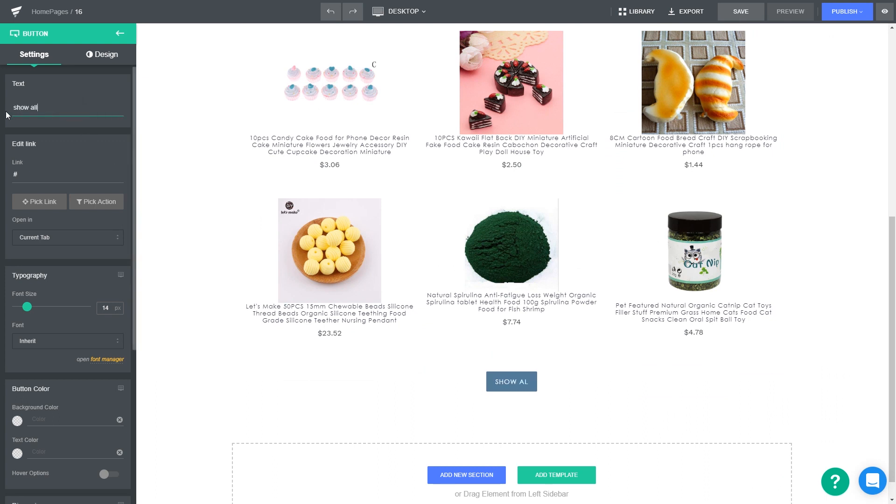
left_click_drag(134, 134, 132, 206)
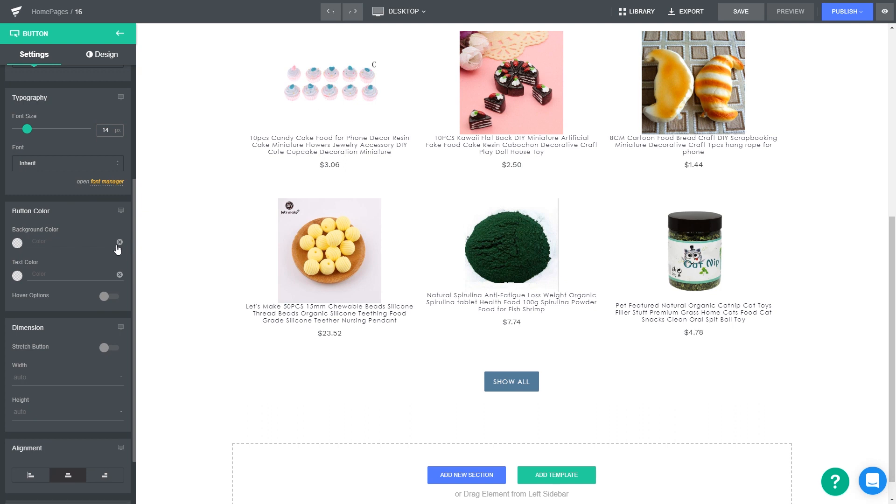
left_click(21, 244)
left_click_drag(117, 248, 116, 329)
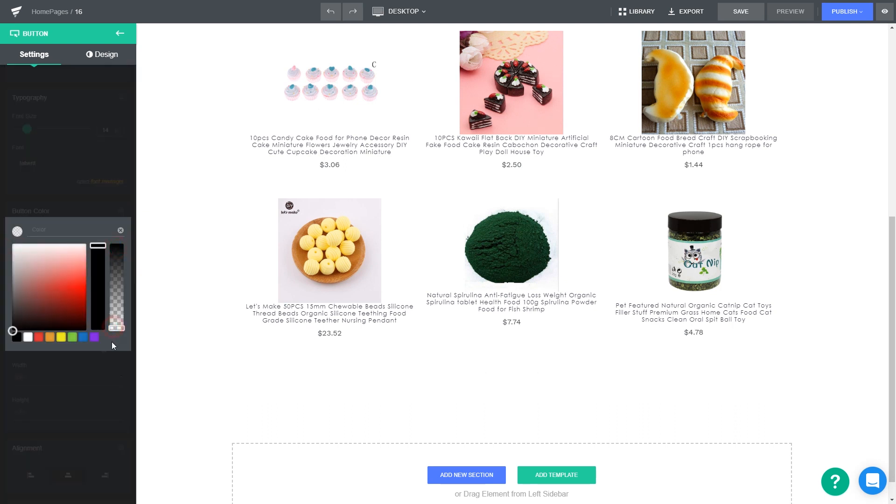
Step: Set the text color of the show all button to green #56a11f
left_click(97, 362)
left_click(17, 276)
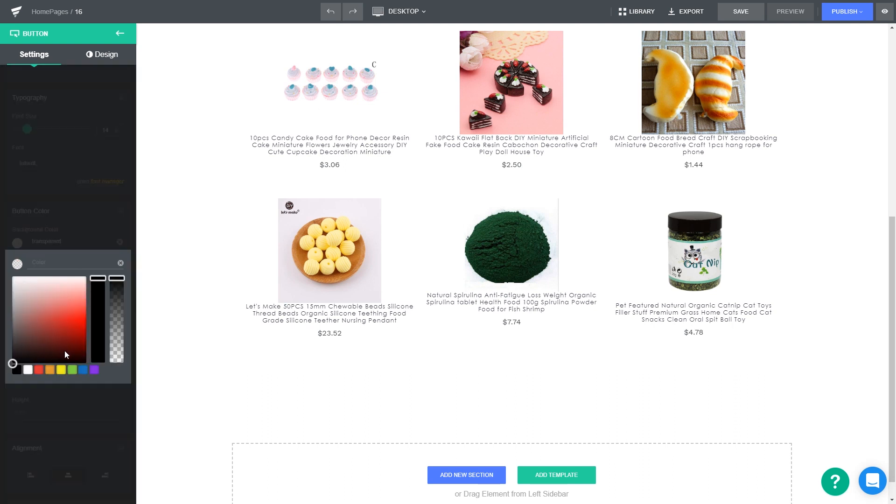
left_click(71, 370)
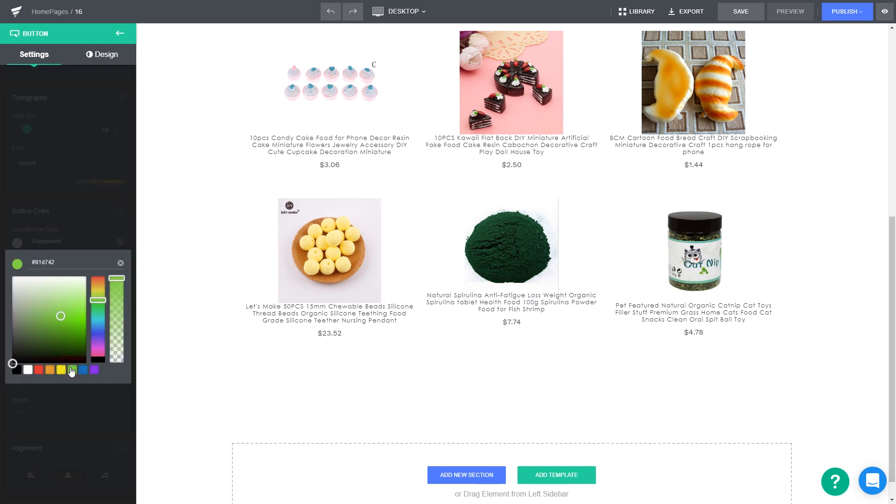
left_click(60, 317)
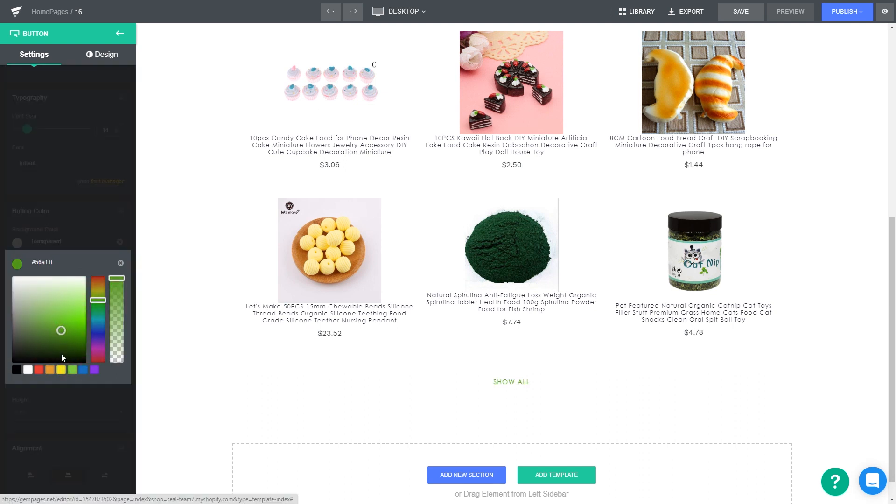
left_click(78, 391)
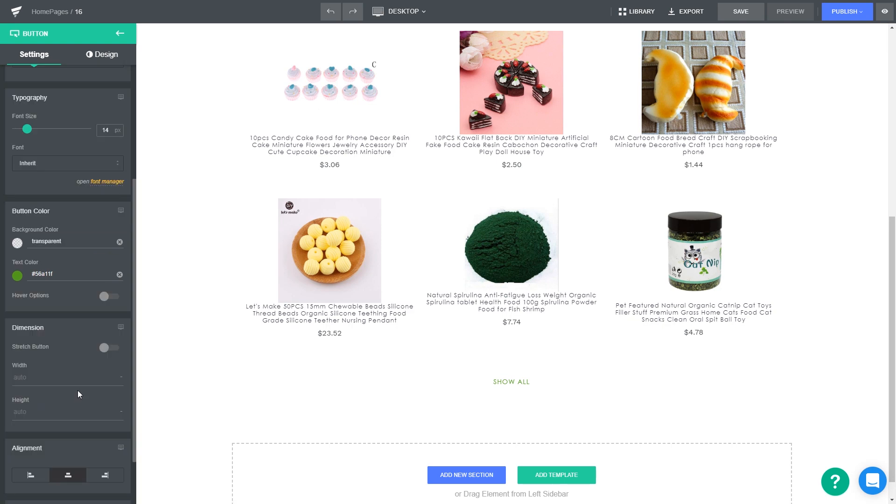
Step: Give the show all button a #81d742 border with a radius of about 55 px and slightly enlarge its text
left_click(100, 56)
left_click(56, 161)
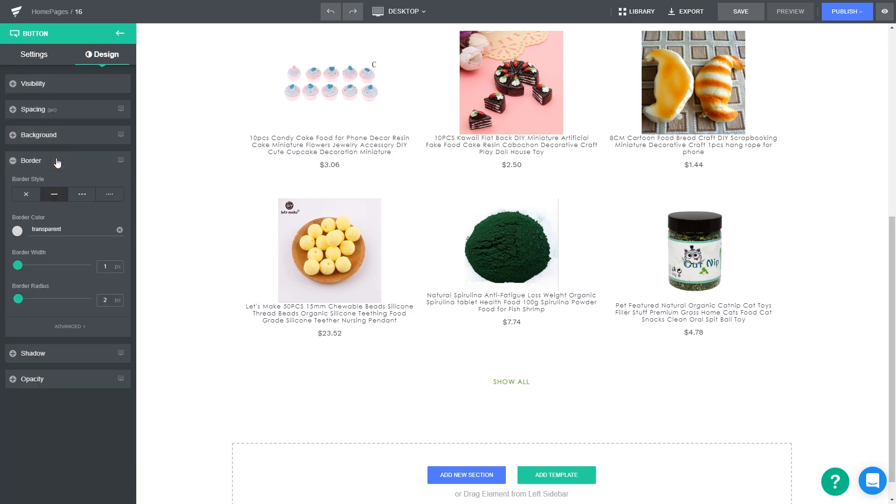
left_click(18, 232)
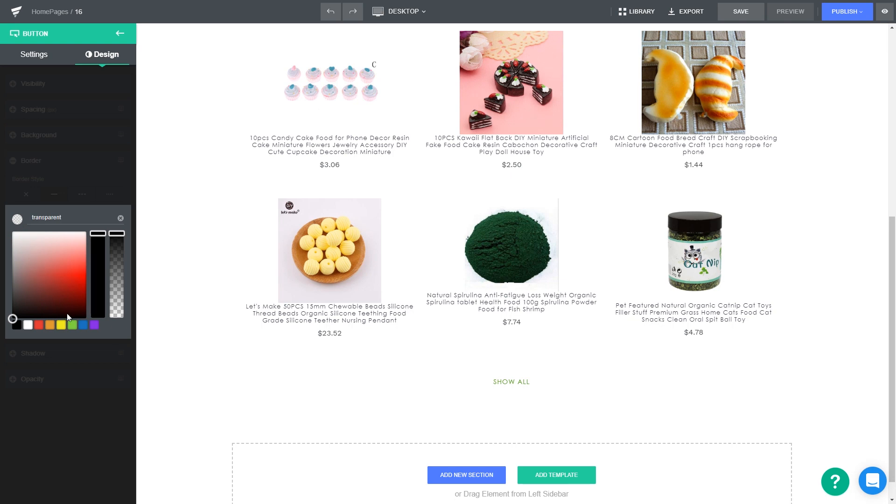
left_click(72, 325)
left_click(77, 351)
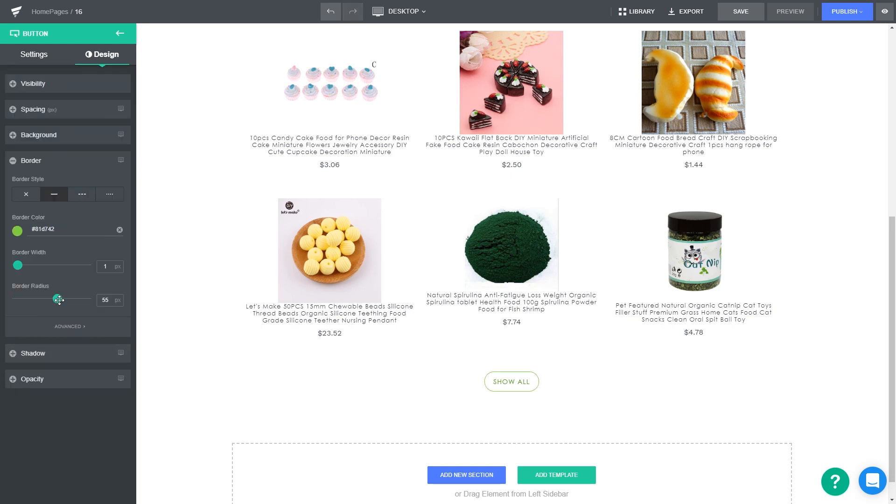
left_click(57, 64)
left_click_drag(27, 129, 27, 131)
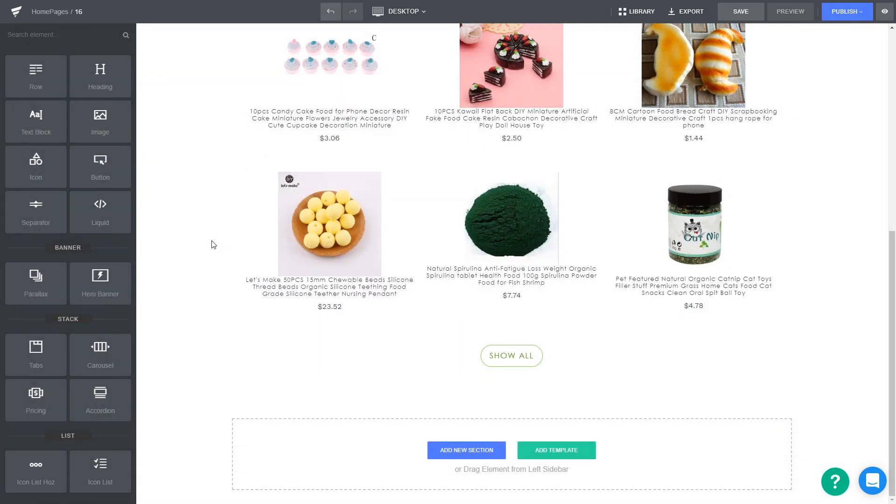
Step: Add a row below the show all button and place a heading and a text block inside it
left_click_drag(46, 90, 333, 380)
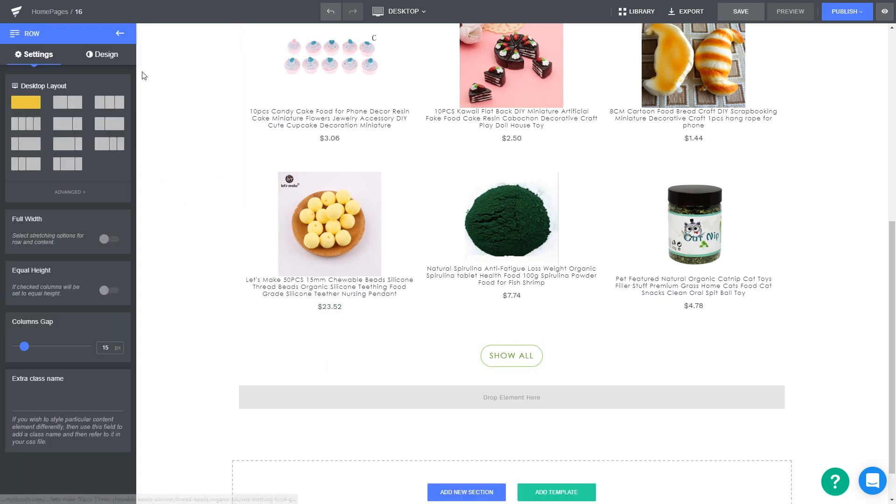
left_click(120, 34)
left_click_drag(100, 77, 373, 392)
scroll(378, 397, "down", 1)
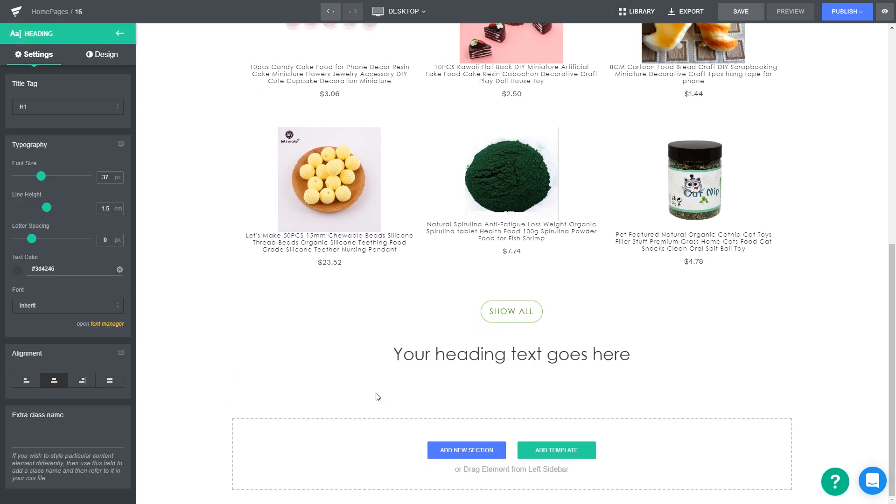
left_click(120, 34)
left_click_drag(36, 121, 413, 378)
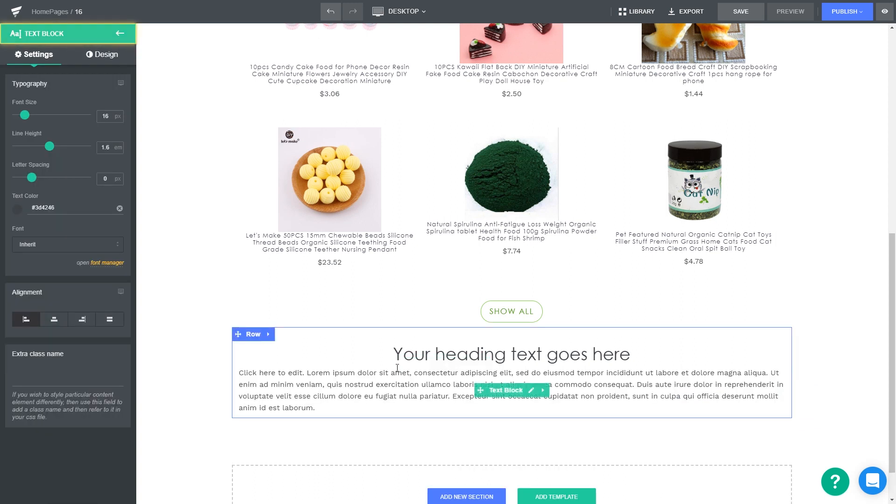
Step: Change the heading to "How it's made ?" at 26 px and the text block below it to a centered "Natural Ingredients"
triple_click(408, 358)
type("How it's made ?")
triple_click(410, 372)
type("Natural Ingr")
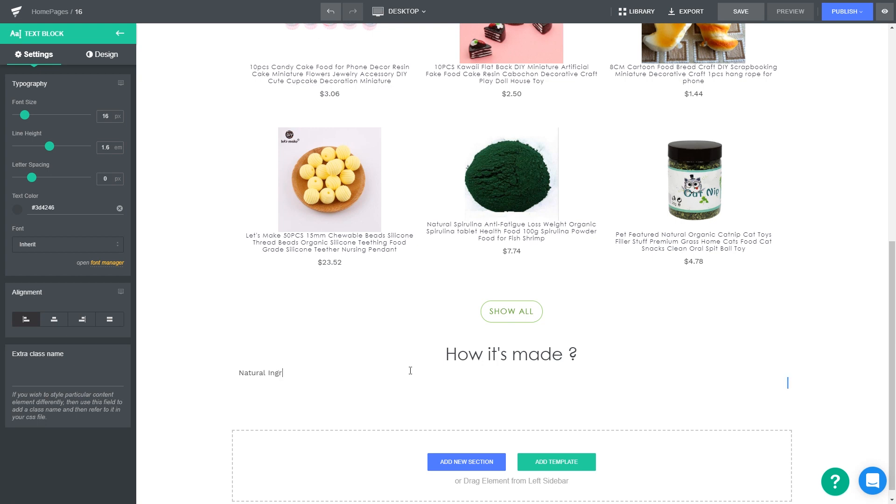
type("edients")
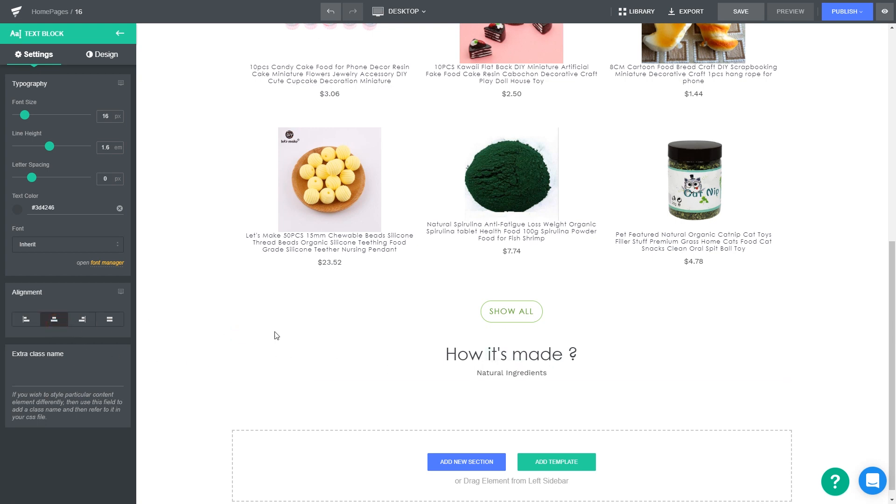
left_click(507, 360)
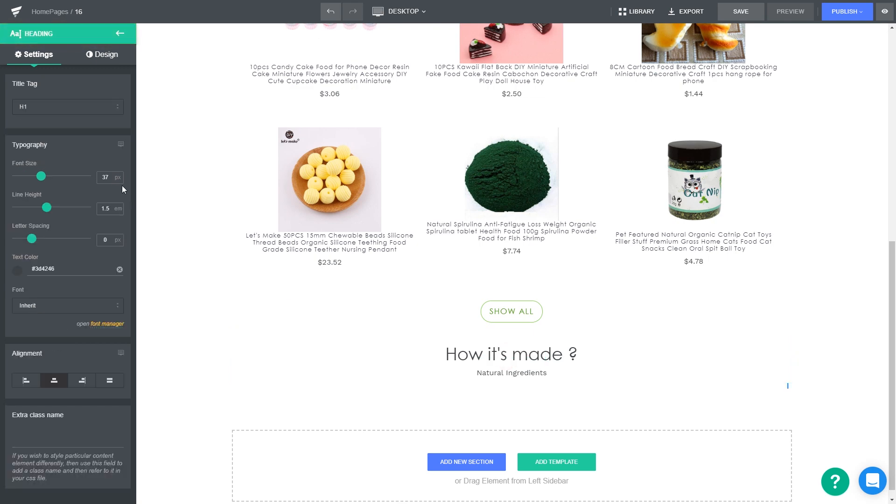
type("26")
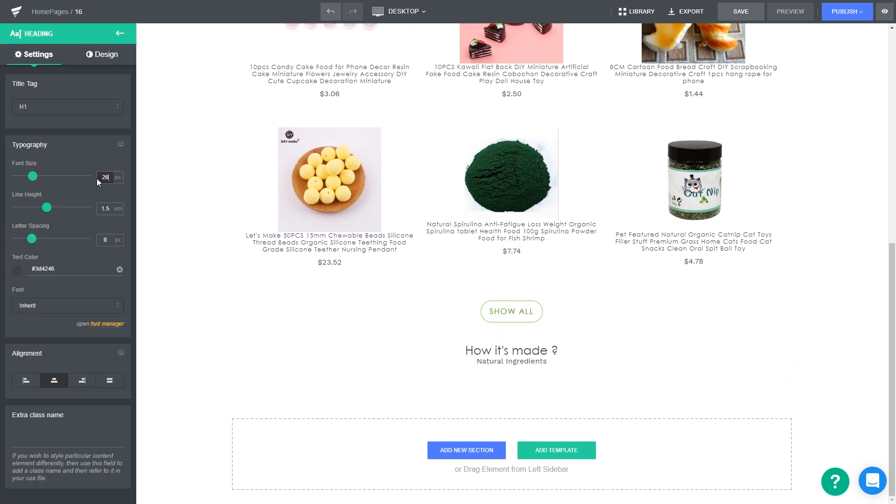
Step: Add a nested row below the "Natural Ingredients" text and give it three equal columns
left_click(120, 34)
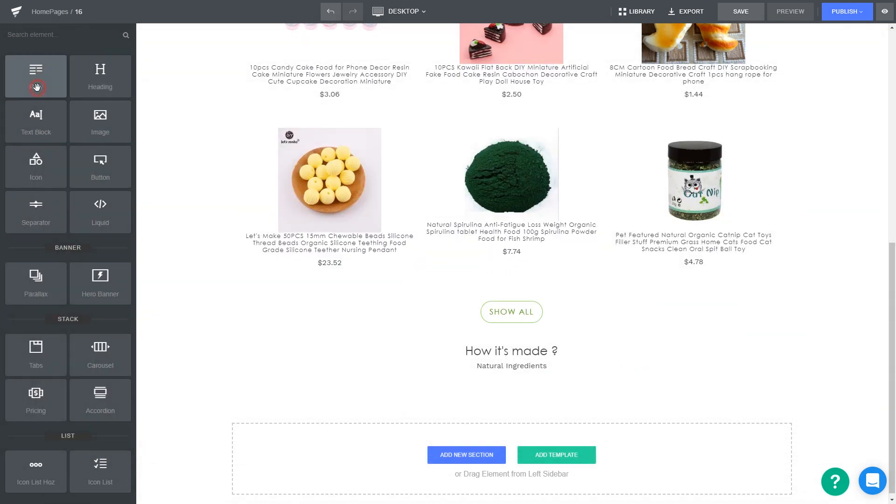
left_click_drag(36, 88, 414, 367)
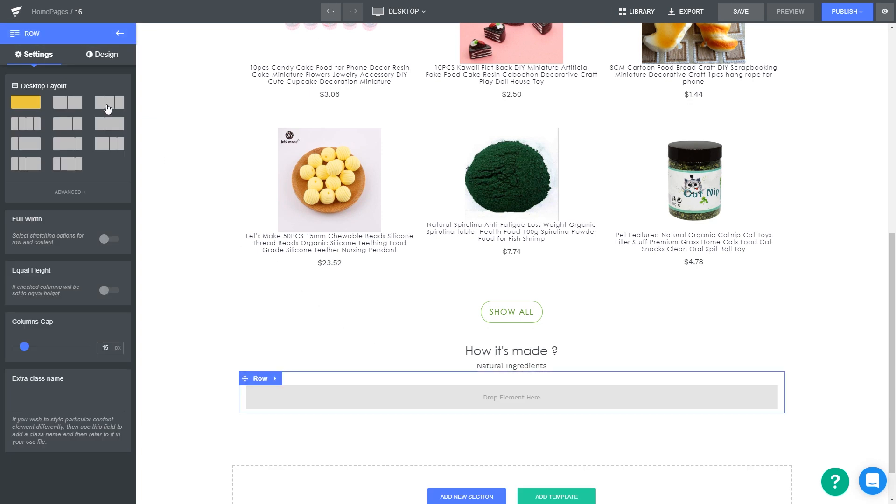
left_click(106, 106)
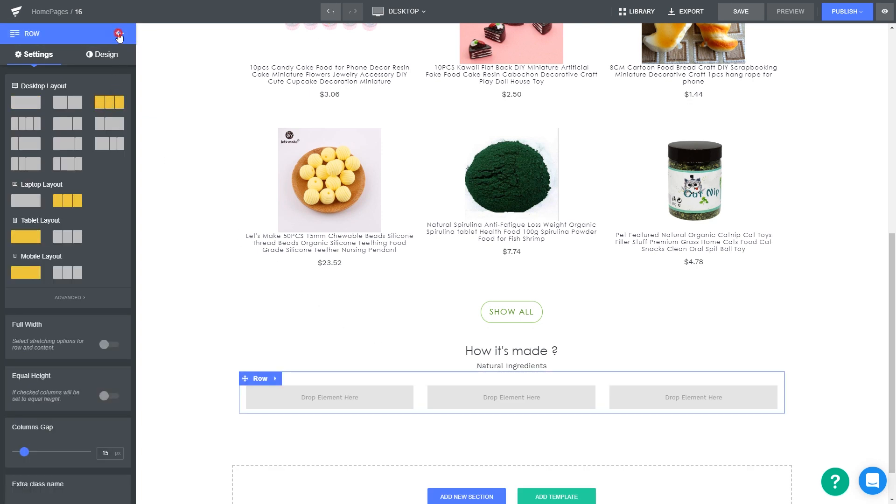
Step: Stack an image, a heading and a text block in the first column of the three-column row
left_click(119, 34)
left_click_drag(100, 120, 273, 397)
scroll(273, 399, "down", 3)
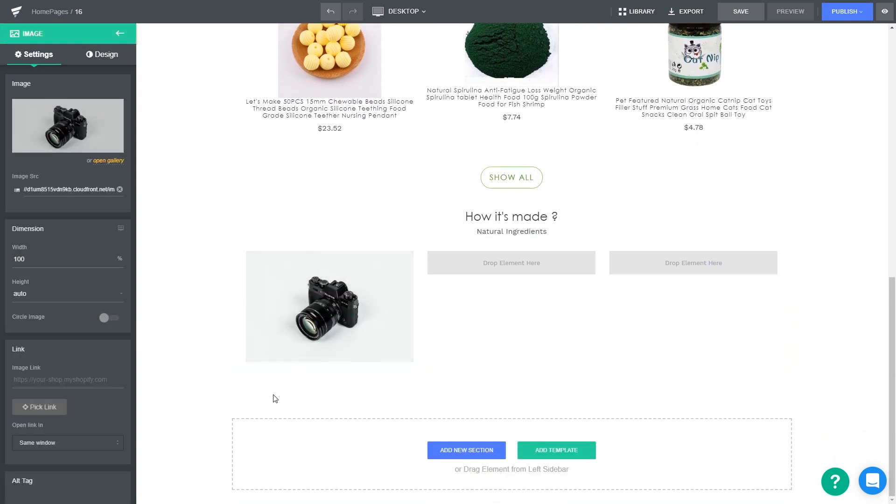
left_click(120, 35)
left_click_drag(100, 73, 291, 369)
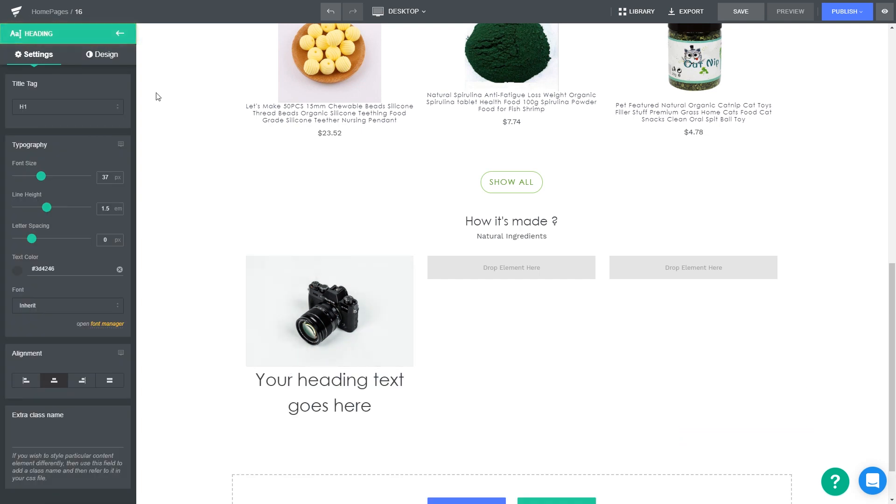
left_click(124, 42)
left_click_drag(36, 121, 294, 416)
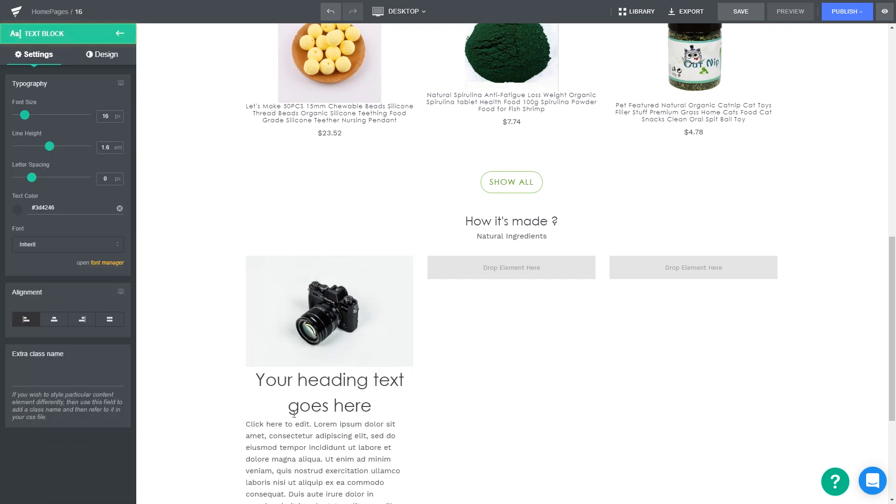
Step: Replace the placeholder image in the first column with the Grapes picture from the Gempages folder
left_click(323, 313)
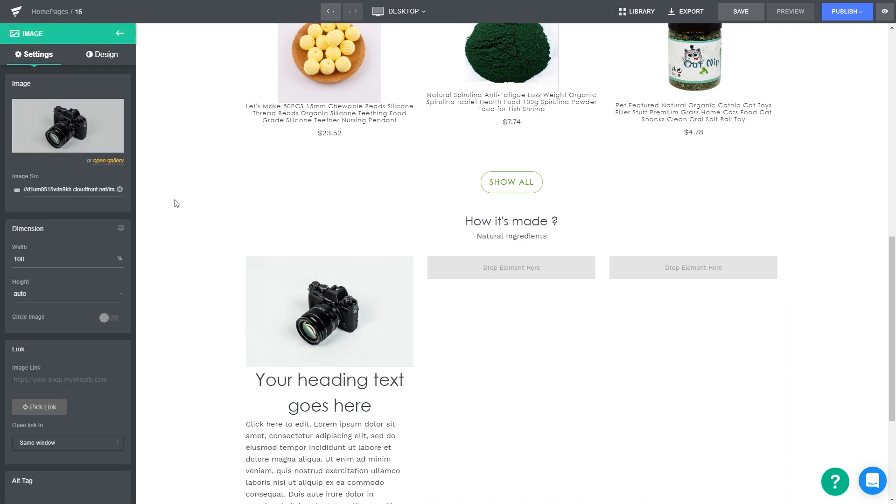
left_click(80, 135)
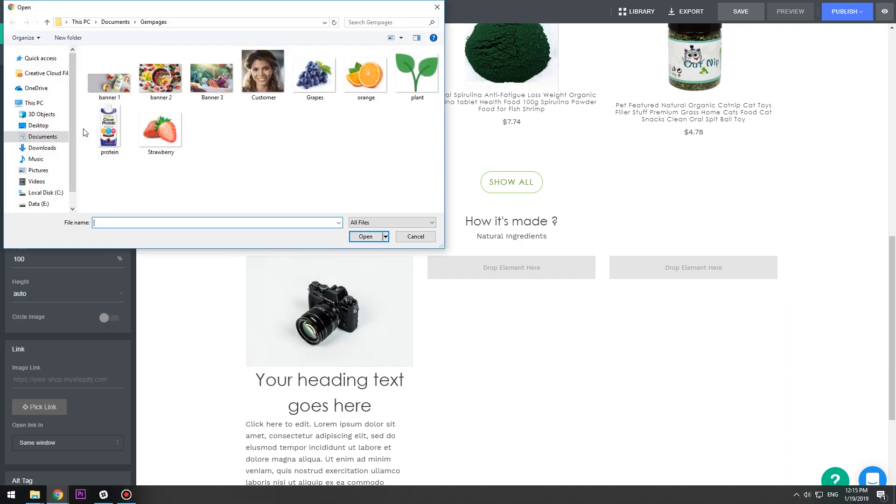
double_click(296, 89)
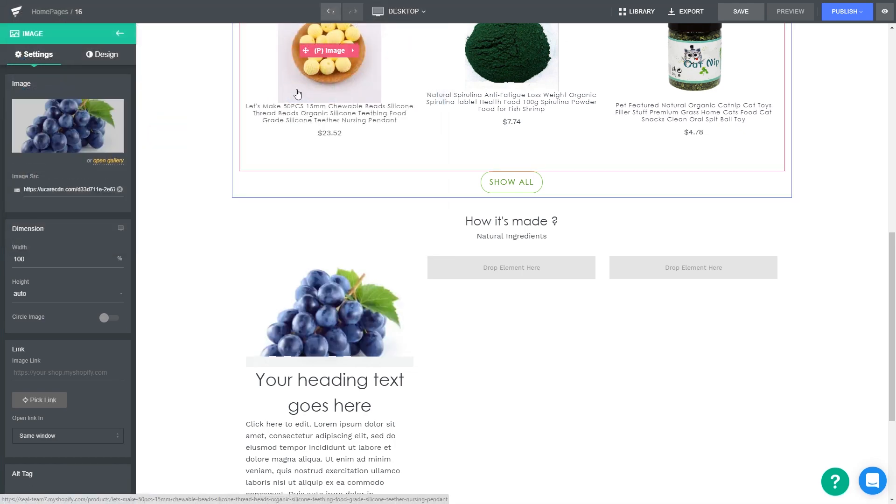
Step: Change the first column's heading to "Grapes" and its text to the heart-benefits paragraph starting "Packed with nutrients and antioxidants"
scroll(297, 93, "down", 3)
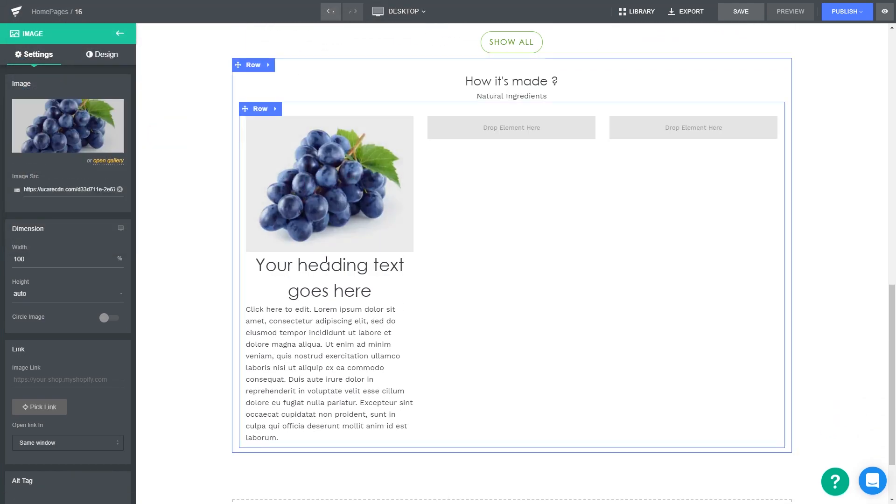
left_click(325, 259)
triple_click(325, 261)
type("Grapes")
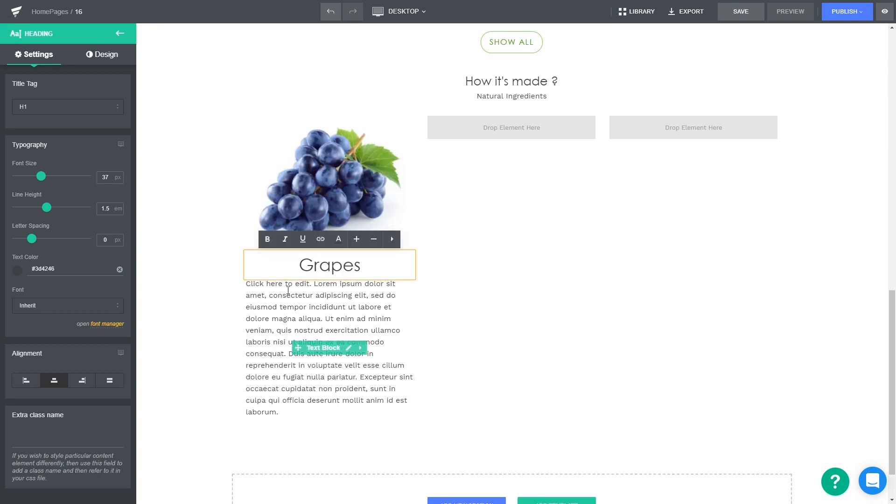
left_click(288, 290)
triple_click(288, 290)
type("Packed with nutrients and antioxidants, with high amounts of the phytonutrient resveratrol which is good for the heart, grapes are especially lauded for their heart benefits.")
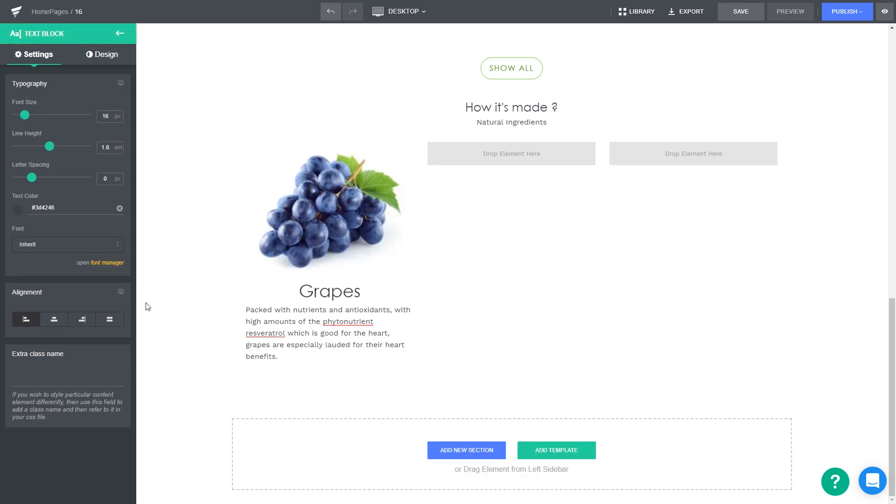
Step: Center the grapes description at a 14 px font size and set the Grapes heading to 22 px
left_click(54, 320)
left_click_drag(25, 116, 23, 114)
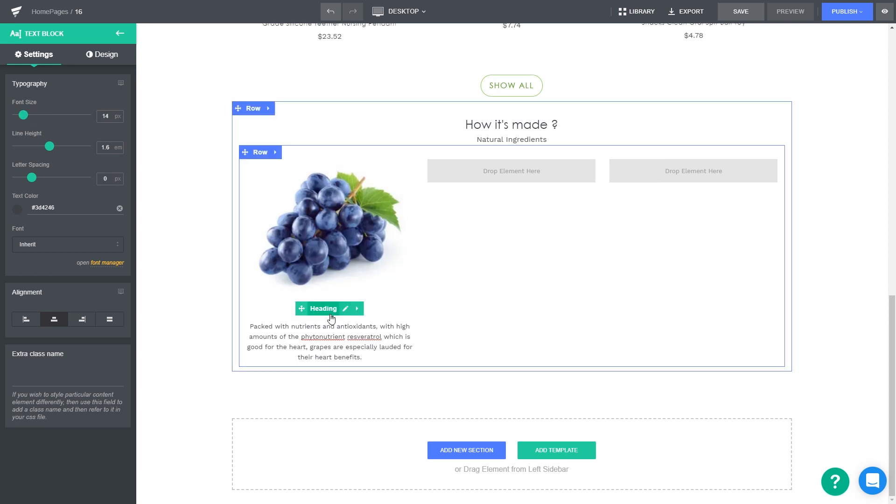
left_click(330, 309)
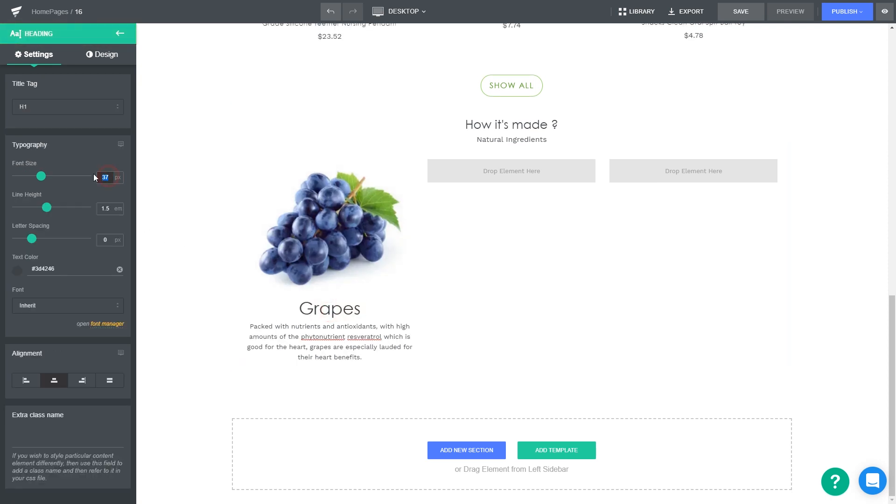
type("22")
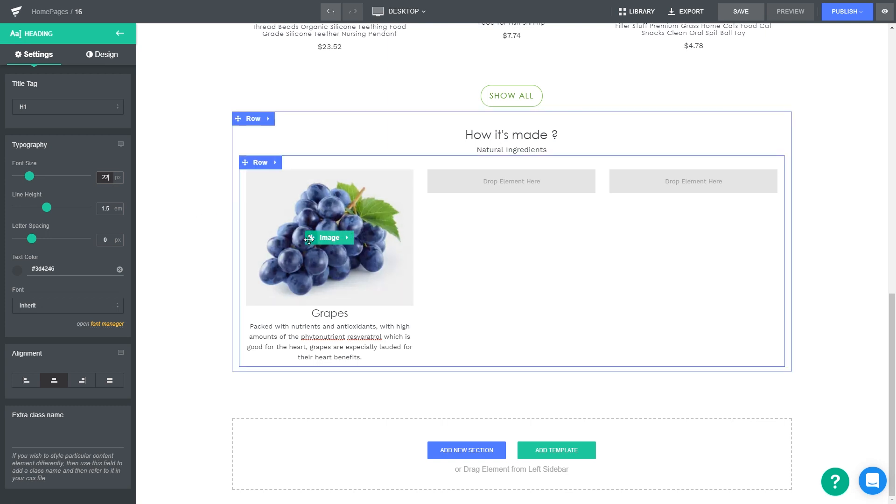
Step: Set the width of the grapes image to 50%
left_click(320, 240)
left_click(52, 259)
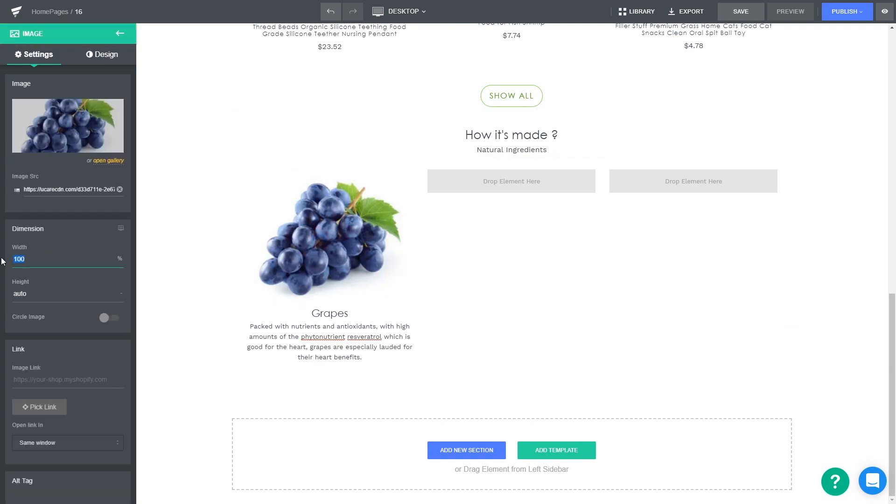
type("50")
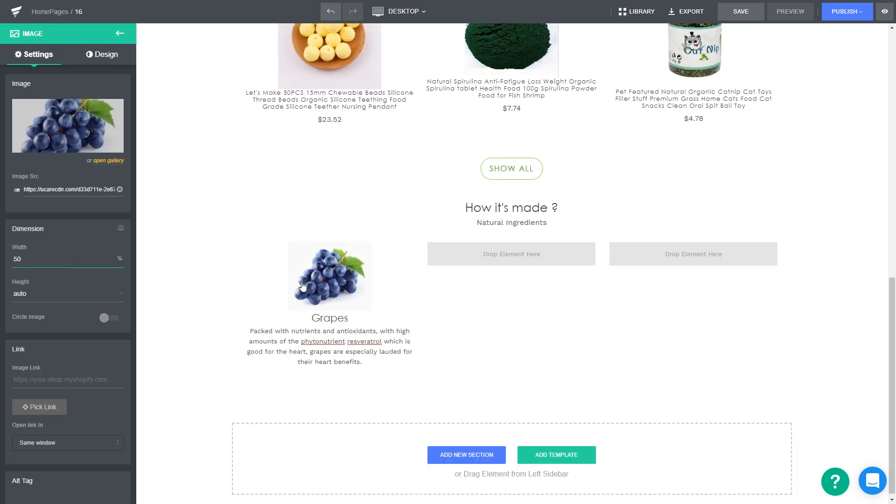
Step: Duplicate the grapes image twice and move the copies into the second and third columns
right_click(299, 286)
left_click(332, 370)
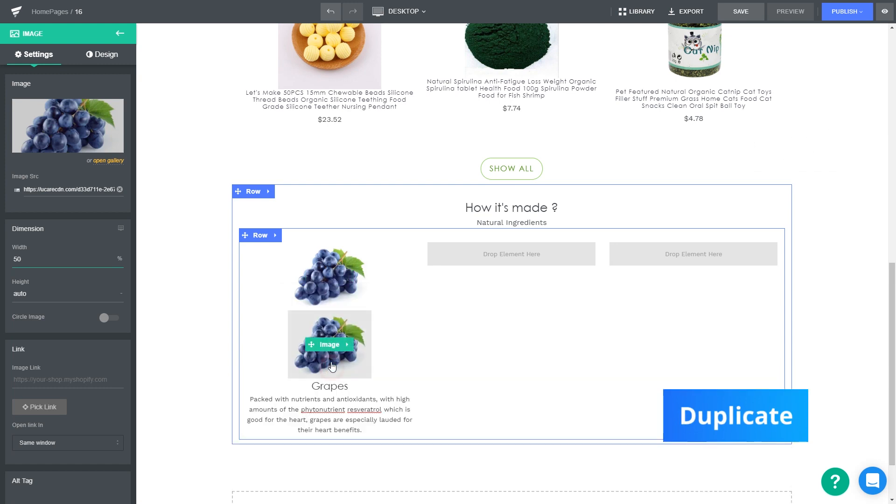
left_click_drag(327, 344, 509, 257)
right_click(326, 275)
left_click(329, 362)
left_click_drag(325, 349, 654, 254)
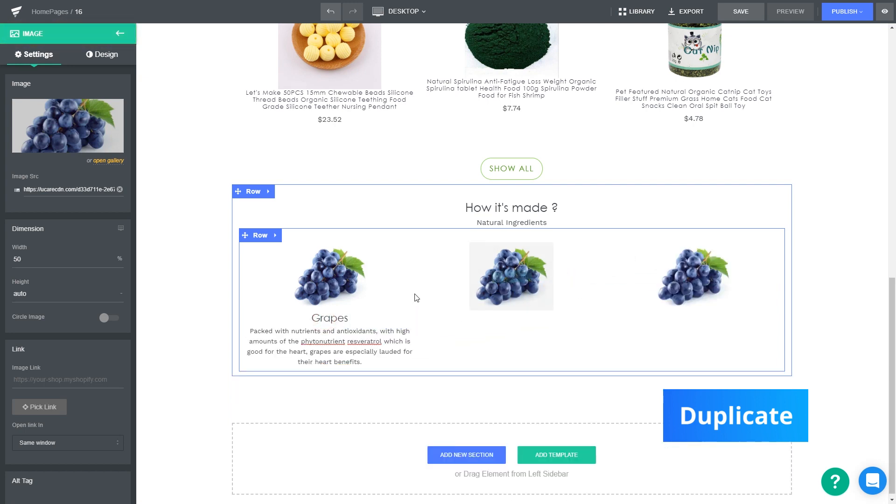
Step: Duplicate the Grapes heading twice and move the copies under the images in the second and third columns
right_click(321, 317)
left_click(329, 409)
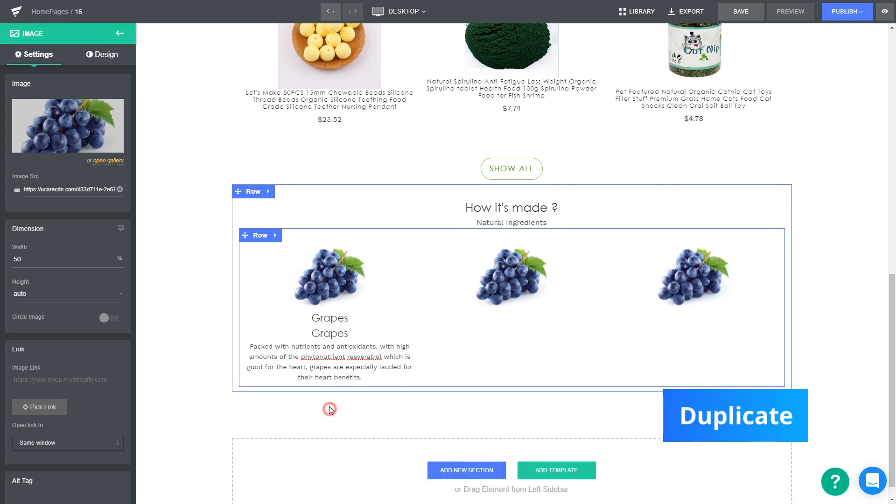
left_click_drag(336, 343, 500, 322)
right_click(321, 318)
left_click(326, 404)
left_click_drag(330, 334, 670, 328)
Step: Duplicate the grapes description twice and move the copies below the headings in the second and third columns
right_click(318, 341)
left_click(320, 426)
left_click_drag(327, 378, 470, 337)
right_click(321, 346)
left_click(335, 432)
left_click_drag(334, 432, 660, 332)
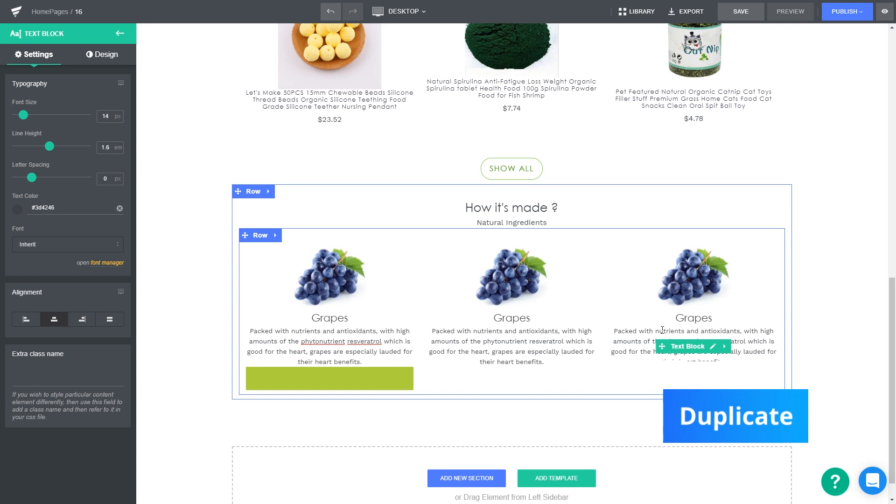
Step: Replace the second column's image with the orange picture and the third column's image with the Strawberry picture
left_click(521, 284)
left_click(96, 134)
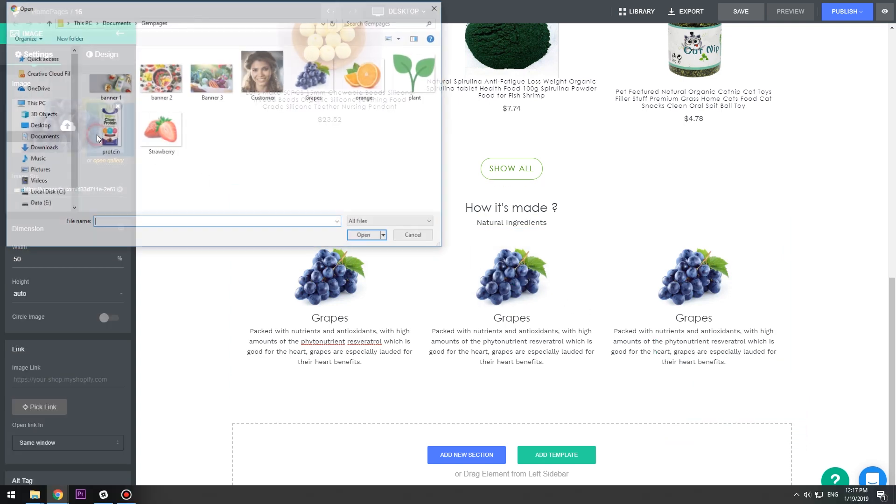
double_click(365, 75)
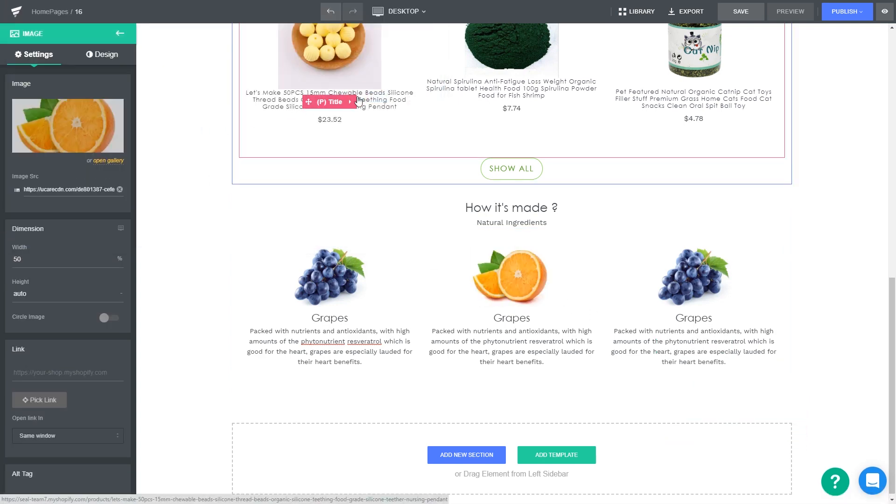
left_click(94, 130)
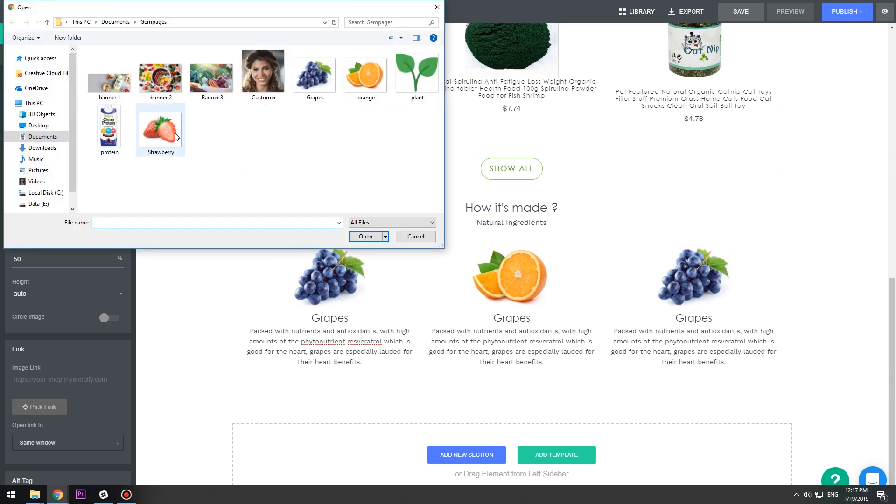
double_click(174, 137)
Step: Change the second column's heading to "Orange" and the third column's heading to "Strawberry"
double_click(520, 318)
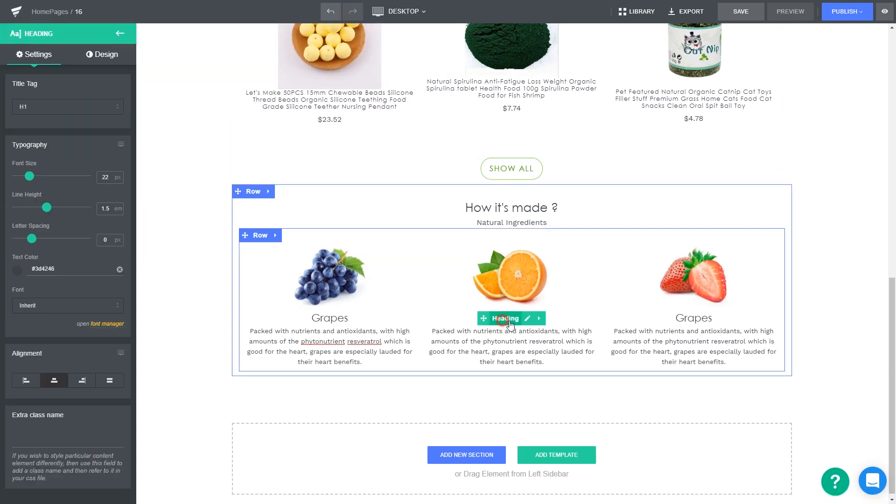
type("Orange")
double_click(708, 319)
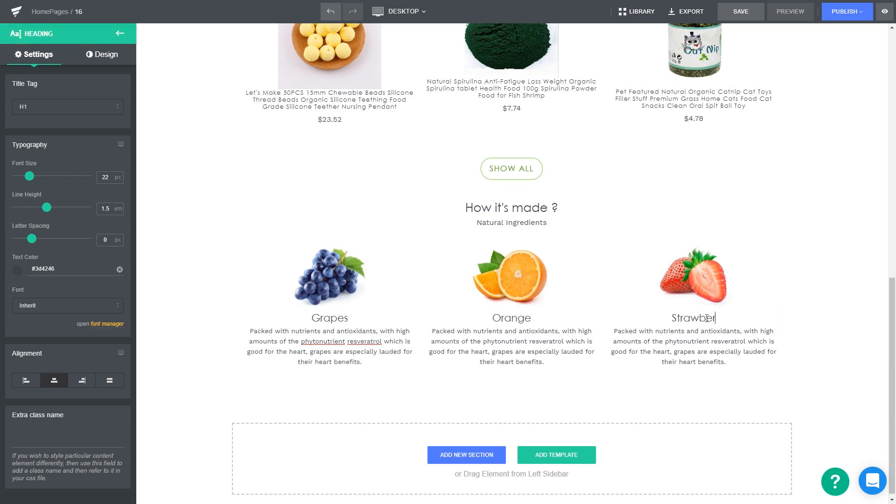
Step: Set 60 px top padding on the "How it's made ?" section's row and add a new row below the section
left_click_drag(504, 189, 497, 259)
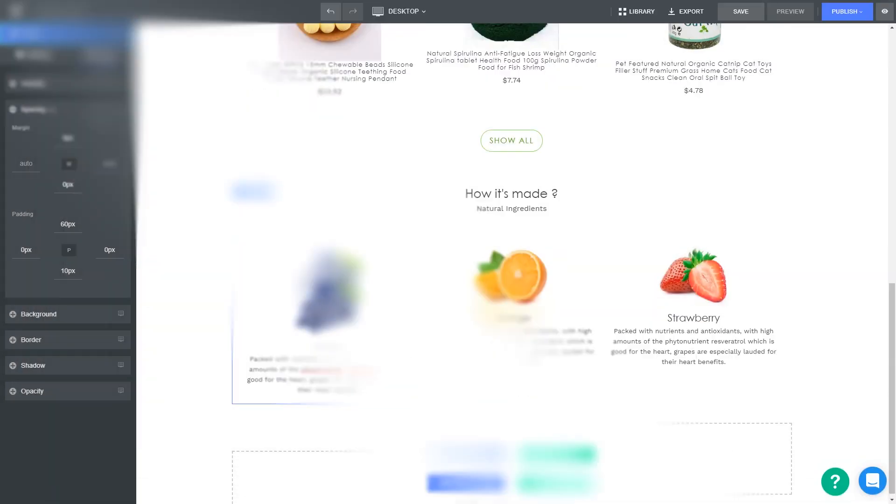
left_click(172, 275)
left_click_drag(52, 94, 165, 384)
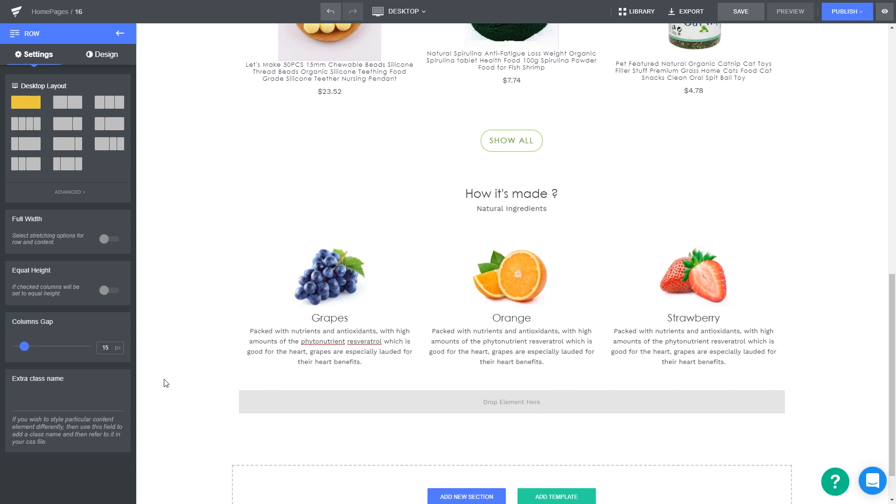
Step: Add a heading reading "Why go organic ?" to the new row and set its font size to 26 px
left_click(118, 38)
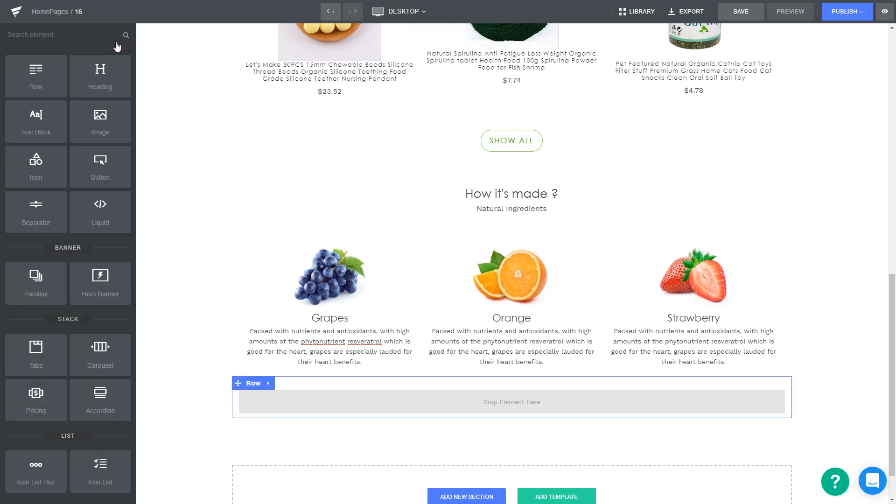
left_click_drag(104, 74, 304, 402)
left_click(391, 403)
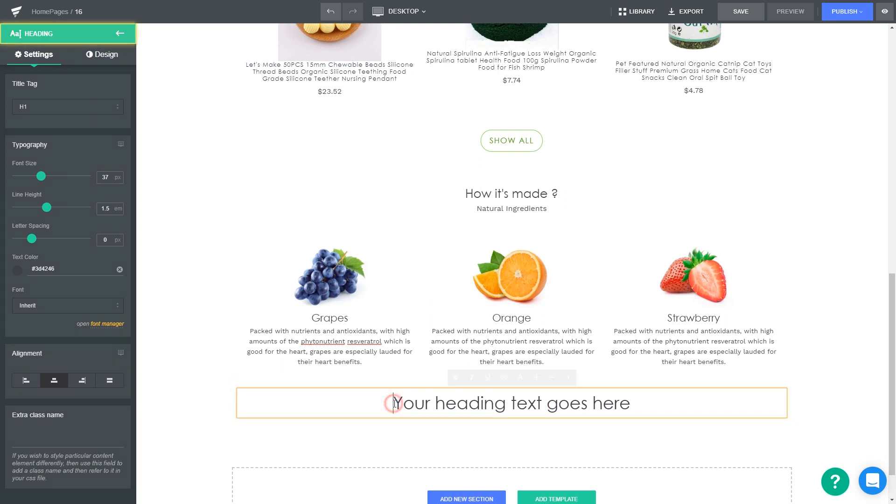
key("ctrl+a")
type("Why go organic ?")
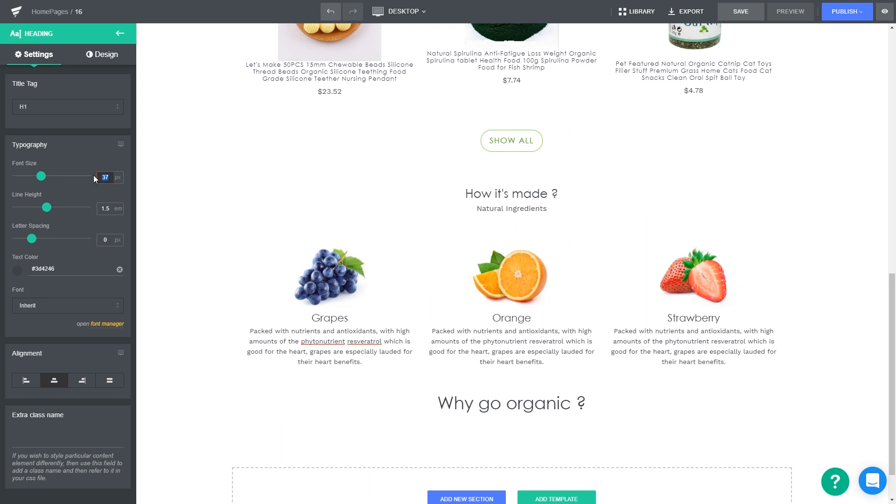
type("26")
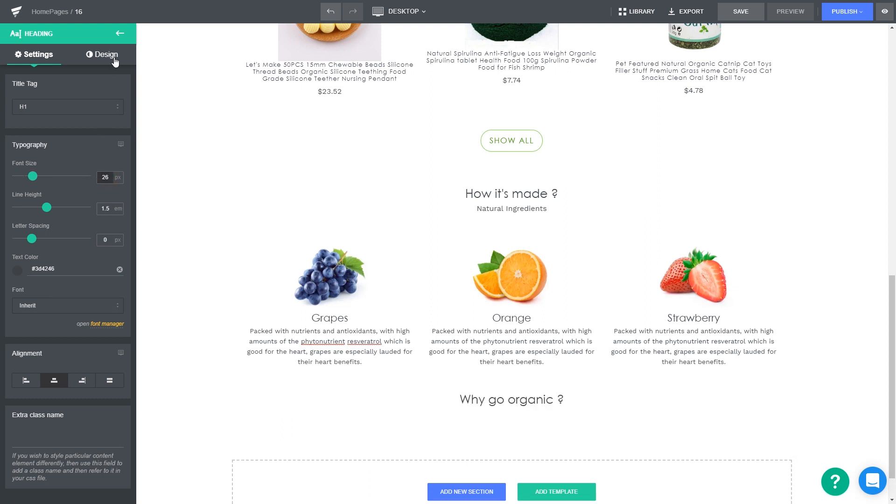
Step: Add a nested row below the "Why go organic ?" heading and give it a layout of three equal columns
left_click(120, 34)
left_click_drag(36, 75, 349, 405)
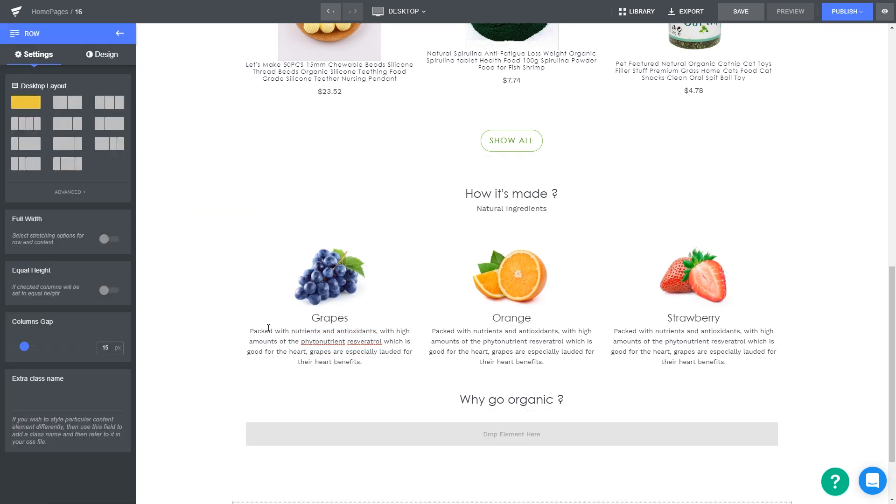
left_click(116, 108)
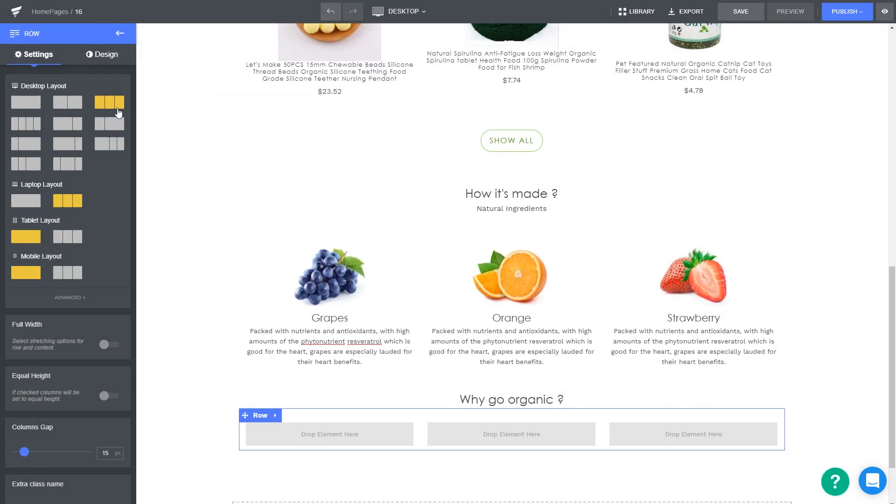
Step: Place a nested row in the first column and add a heading with a text block below it
left_click(117, 34)
left_click_drag(36, 72, 258, 439)
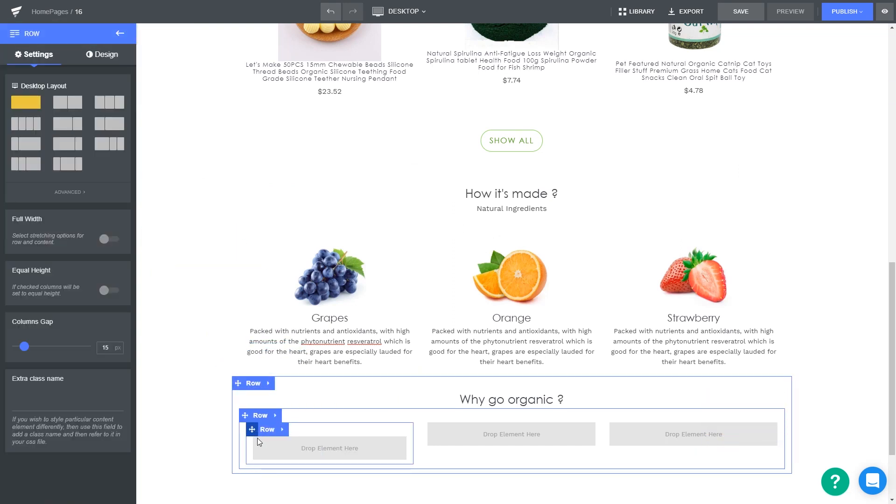
left_click(120, 33)
left_click_drag(95, 91, 324, 448)
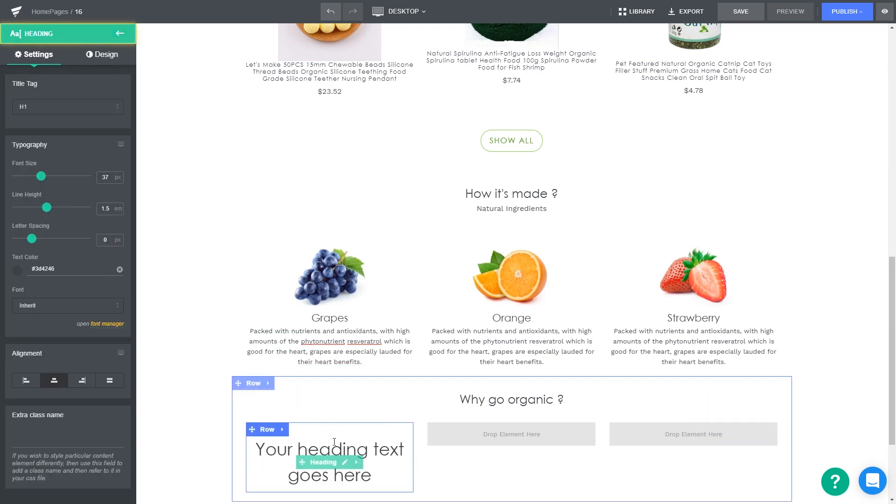
left_click(120, 33)
left_click_drag(56, 123, 288, 376)
Step: Change the heading to "No Preservatives" and the text block to "Our products are 100% organic and contain zero artifical preservatives"
left_click_drag(256, 337, 372, 364)
type("No Preservatives")
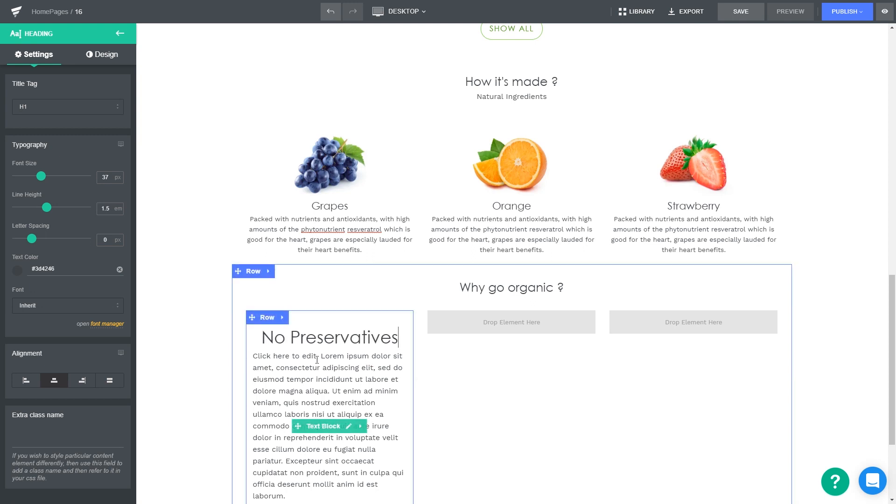
left_click(253, 355)
left_click_drag(253, 356, 357, 495)
type("Our products")
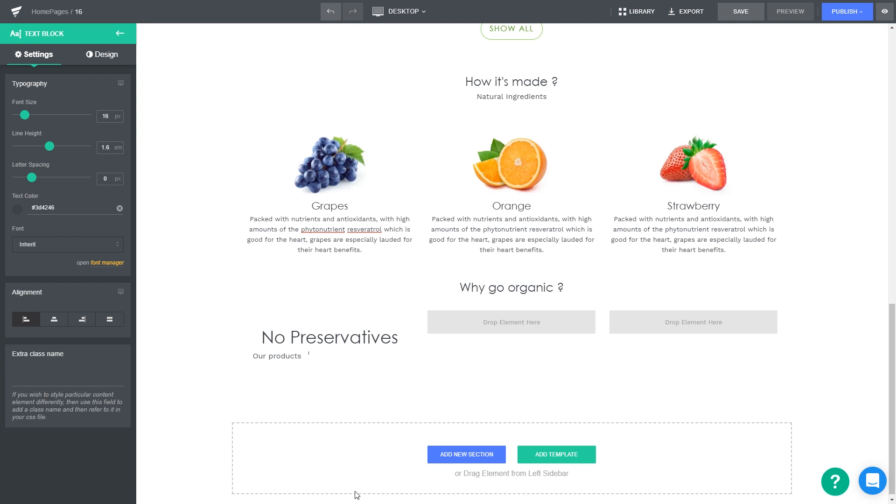
type(" are  100% organic and contain ze")
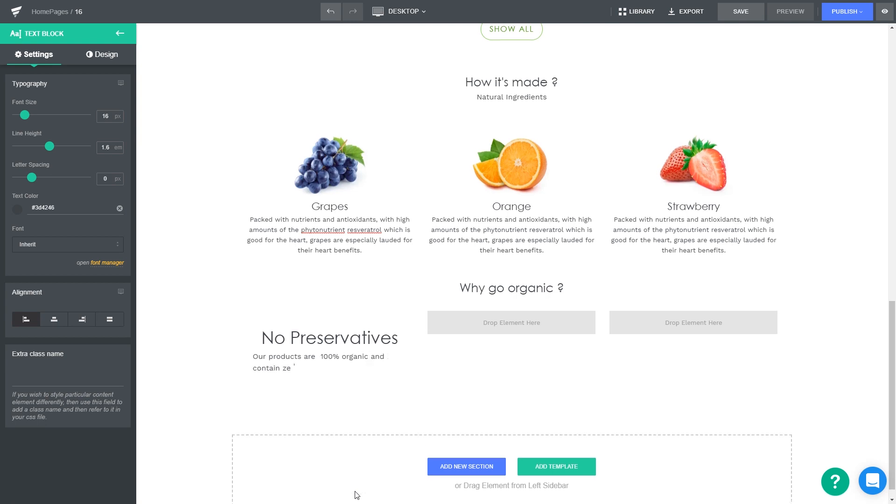
type("ro artifical preservatives")
Step: Set the No Preservatives heading to 22 px in green #5fae27 and right-align both the heading and its description
left_click(330, 338)
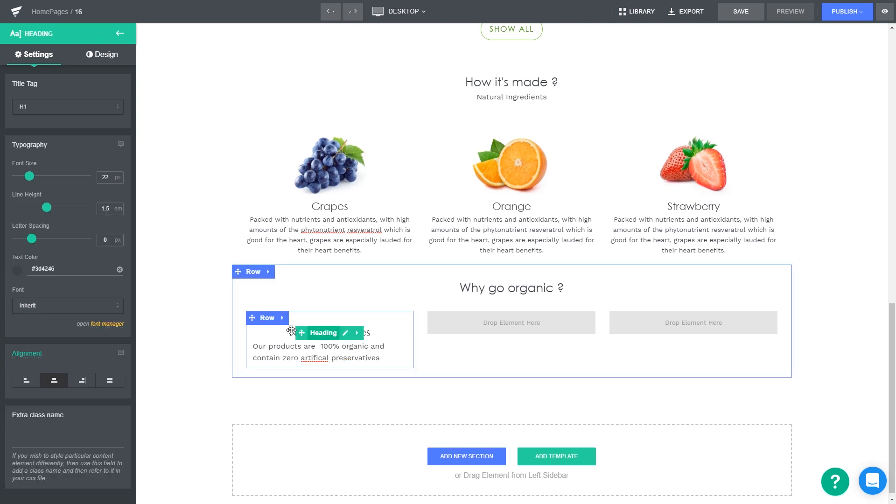
left_click(16, 273)
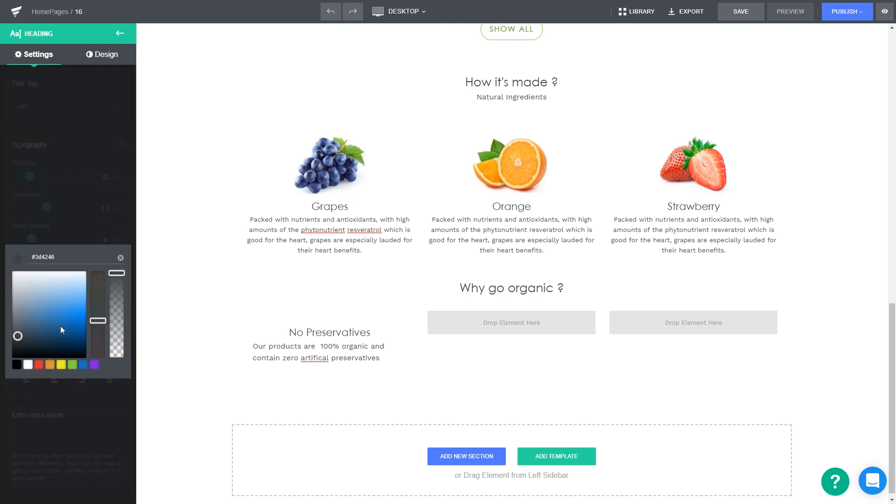
left_click(72, 364)
left_click_drag(60, 310, 59, 322)
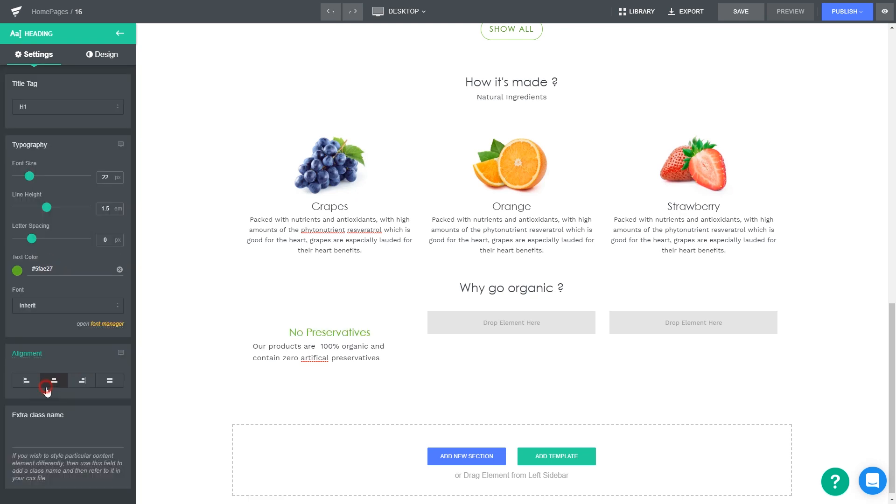
left_click(82, 381)
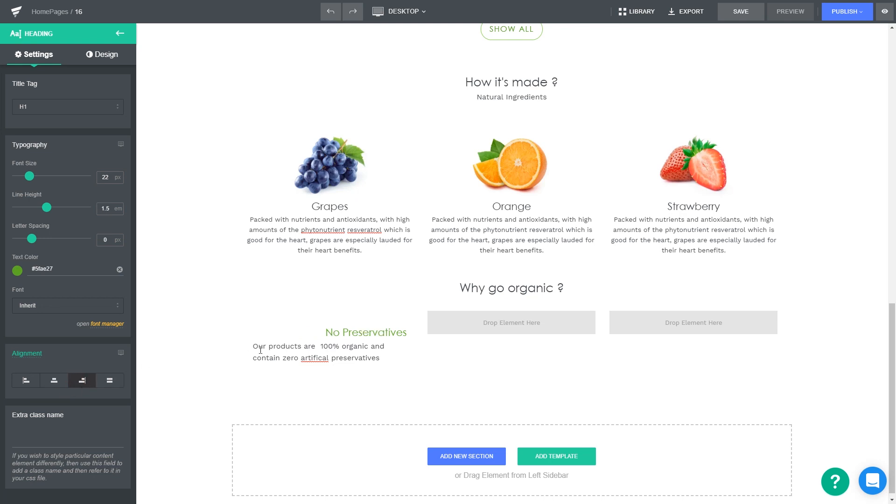
left_click(316, 358)
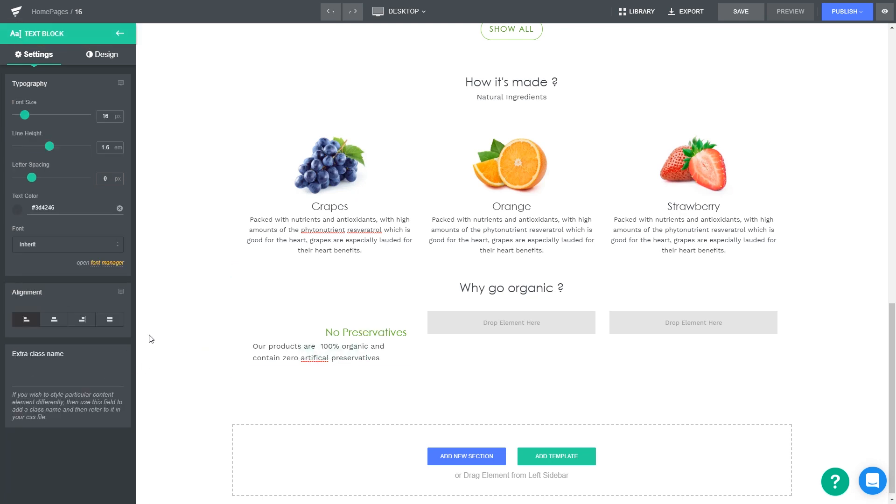
left_click(84, 321)
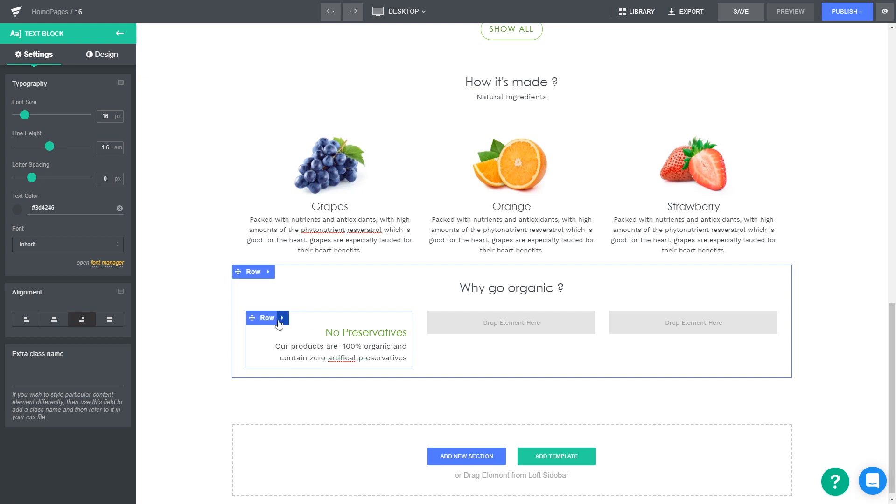
Step: Duplicate the No Preservatives row twice and move one of the copies into the third column
left_click(269, 320)
left_click(262, 407)
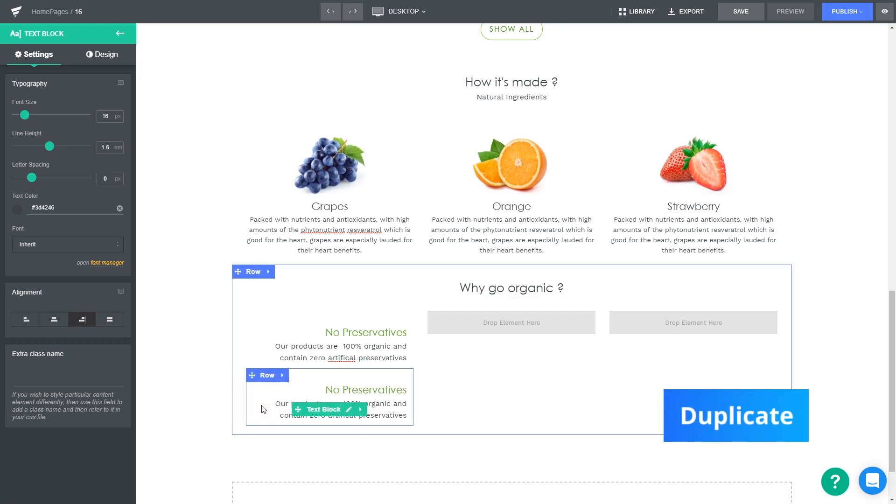
left_click(267, 375)
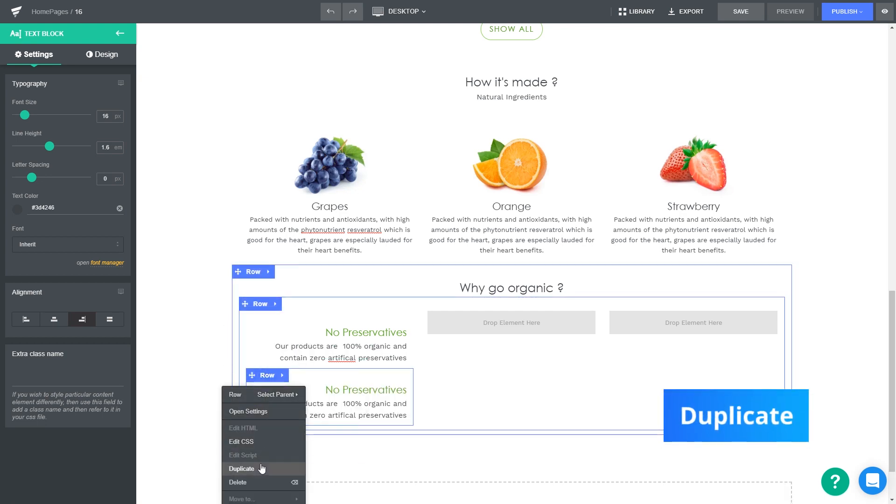
left_click(238, 469)
scroll(280, 453, "down", 3)
left_click_drag(291, 306, 631, 230)
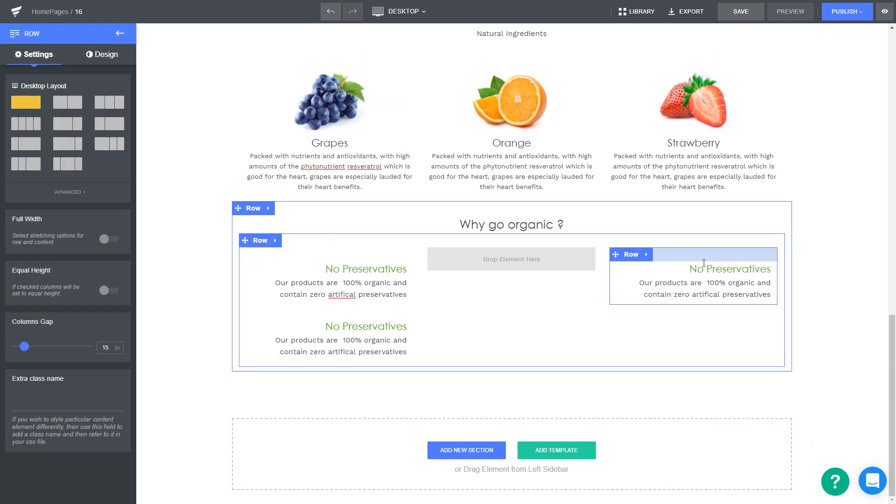
Step: Left-align the third column's heading and description, then duplicate their row in the same column
left_click(686, 270)
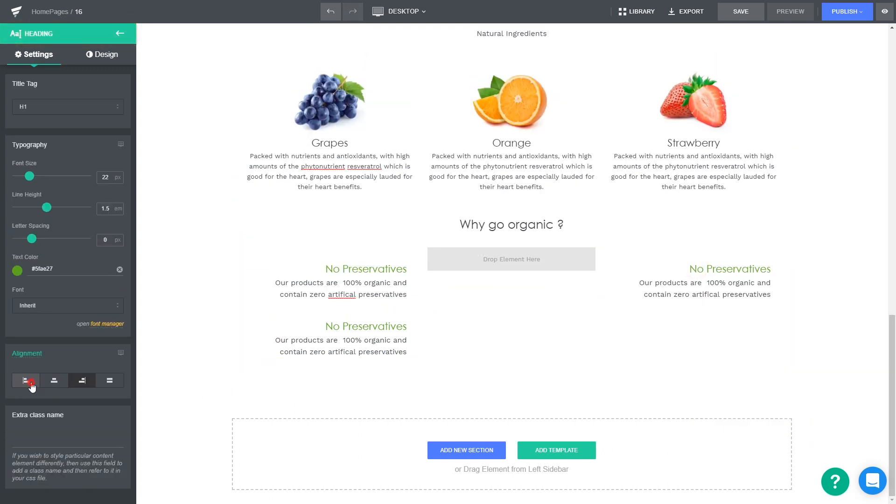
left_click(26, 381)
left_click(696, 290)
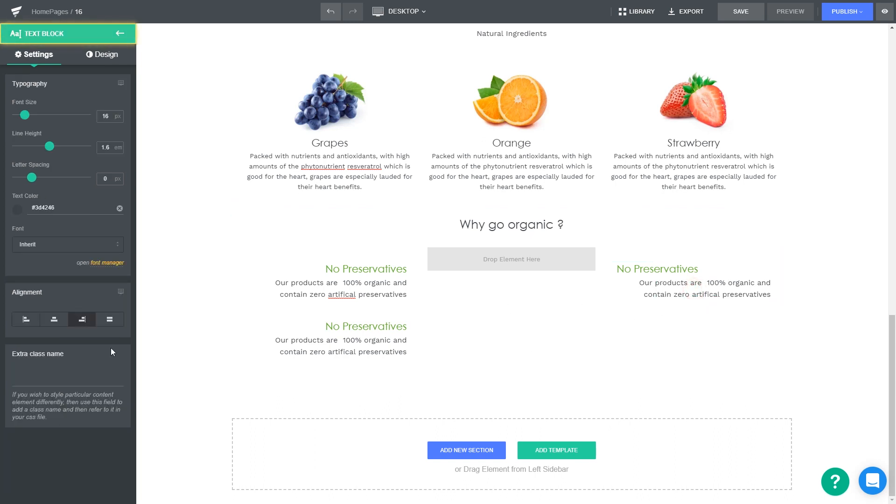
left_click(26, 320)
left_click(632, 256)
left_click(624, 342)
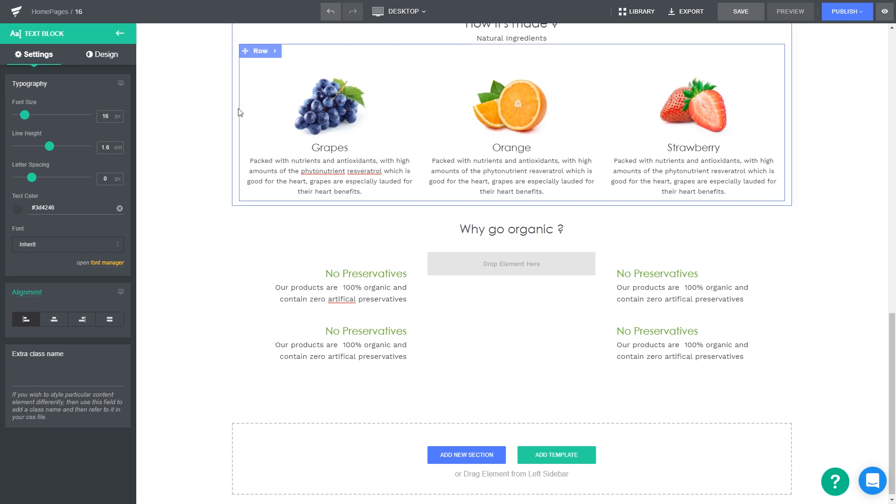
Step: Add an image element to the empty middle column and replace its placeholder with the protein picture
left_click(120, 33)
left_click_drag(104, 119, 432, 264)
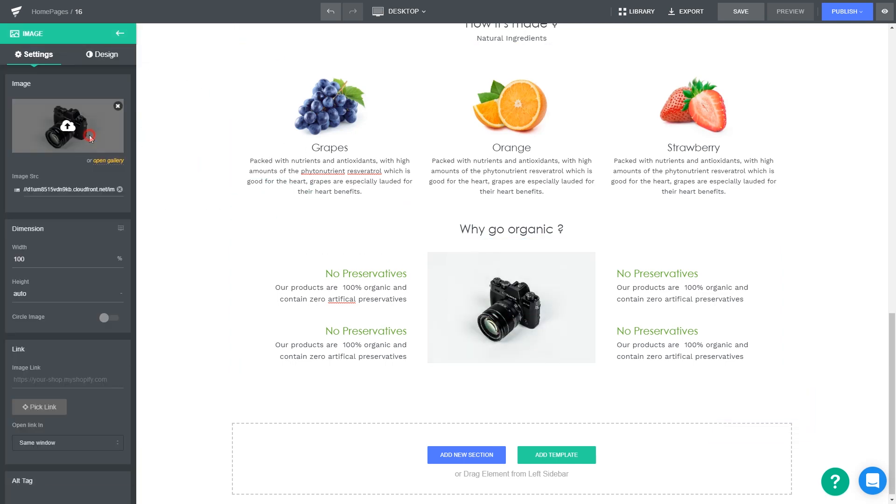
left_click(68, 125)
double_click(109, 129)
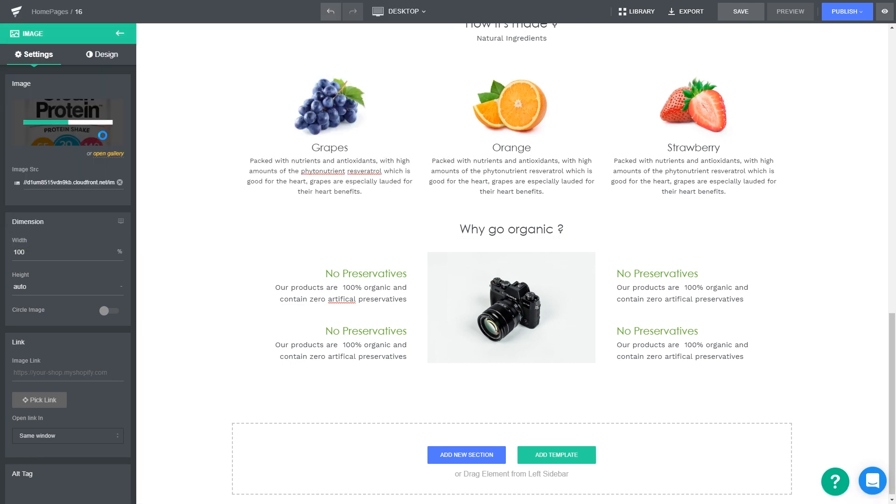
Step: Set the protein picture's width to 60% and move the "How it's made ?" section below the "Why go organic ?" section
left_click_drag(35, 259, 7, 262)
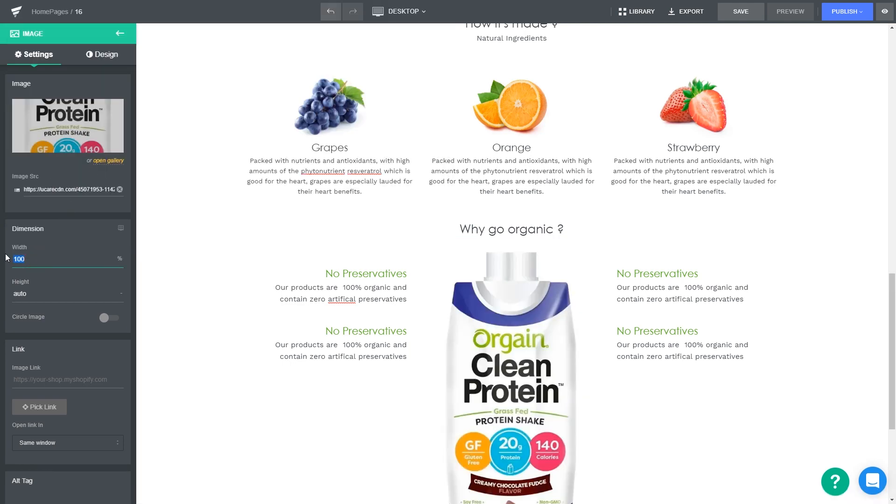
type("60")
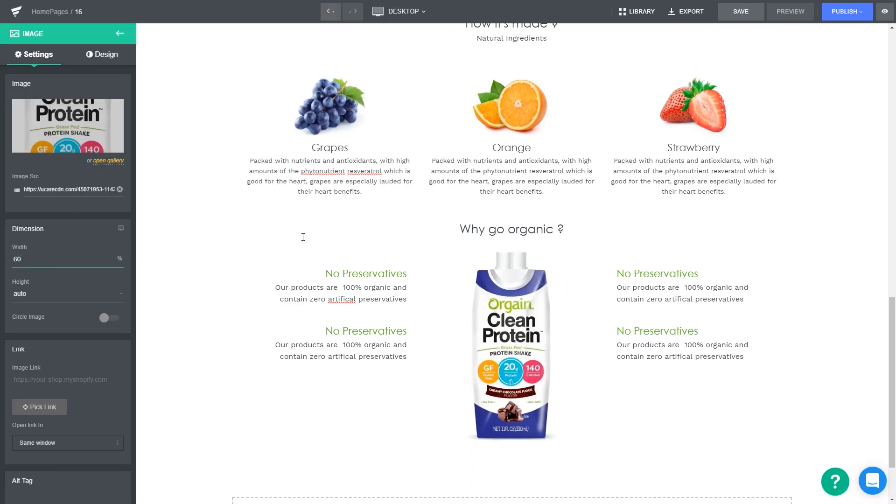
left_click_drag(486, 218, 492, 269)
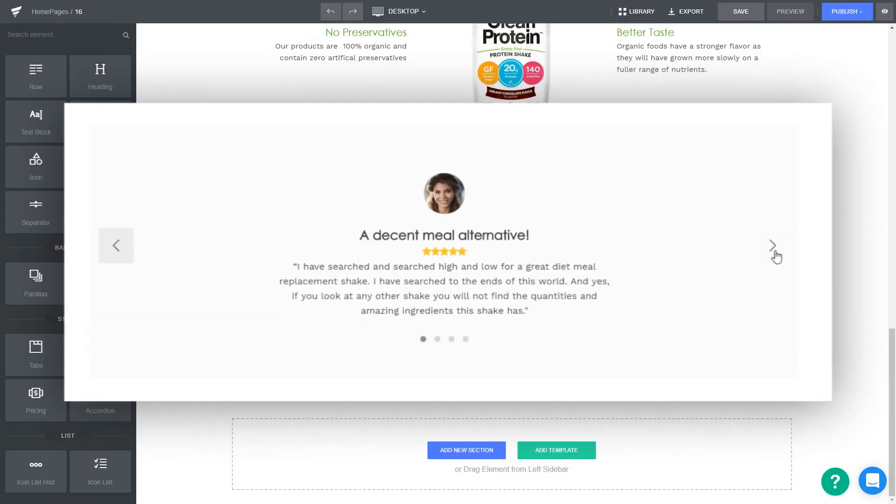
left_click(775, 252)
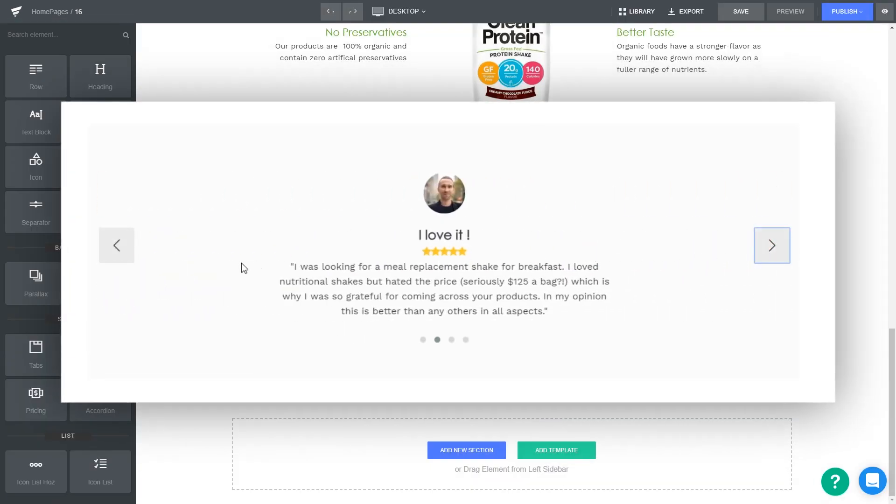
left_click(127, 254)
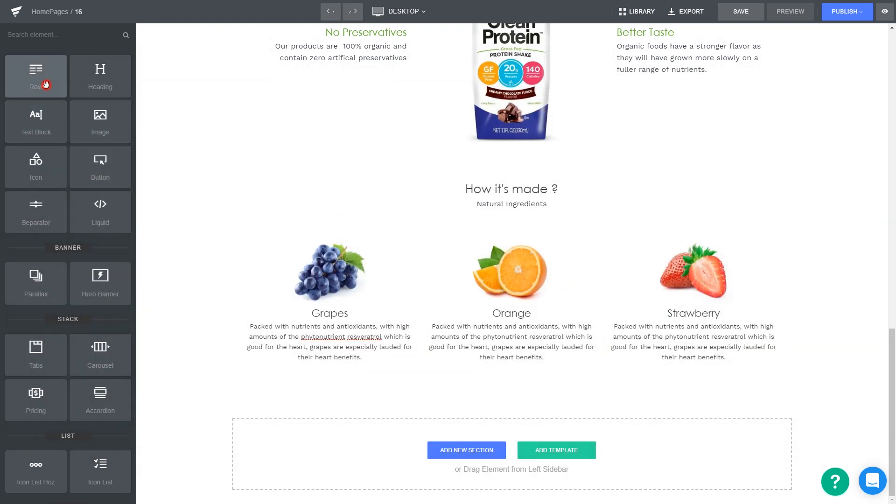
Step: Add a row below the ingredients, place a carousel in it and set the carousel to 1 column
left_click_drag(45, 85, 185, 338)
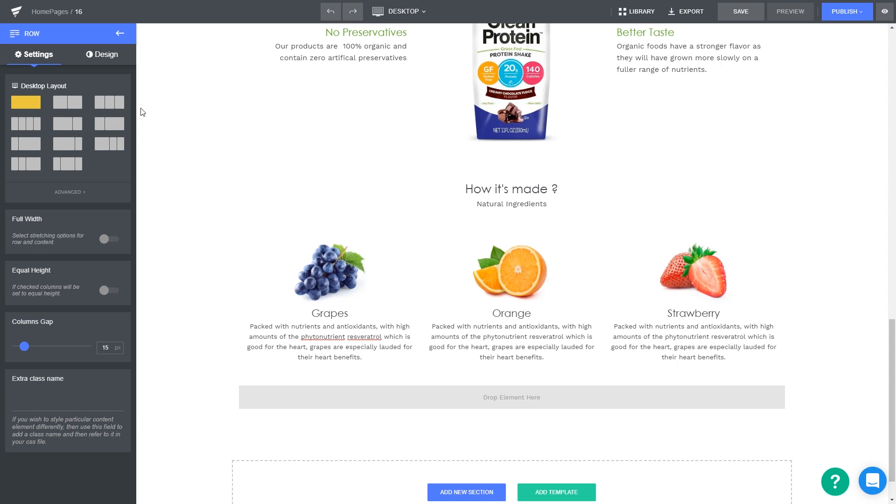
left_click(123, 39)
left_click_drag(107, 339, 263, 402)
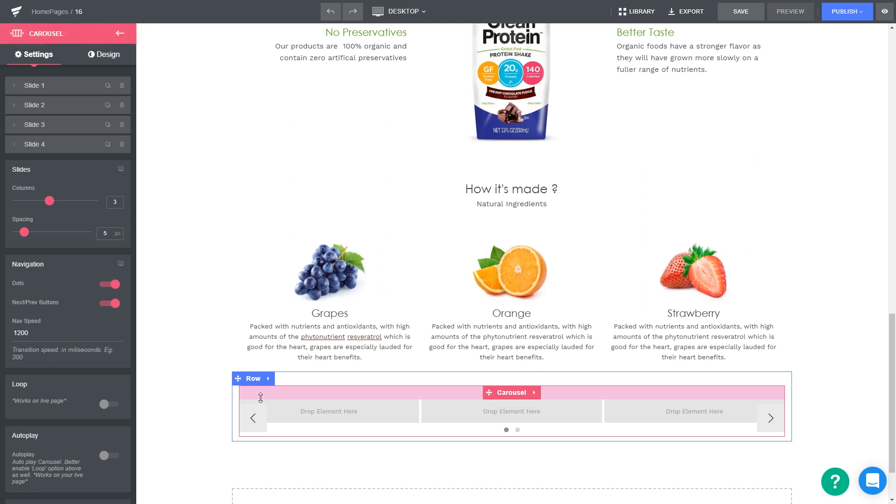
left_click_drag(50, 201, 8, 201)
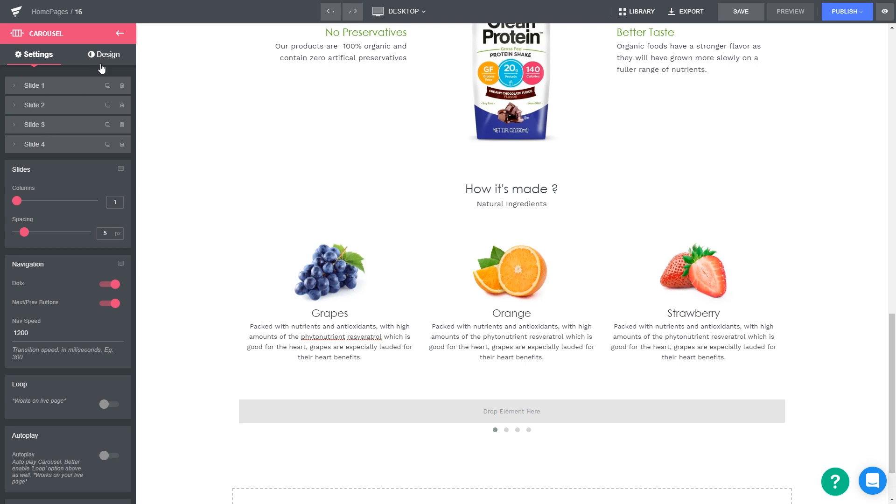
Step: Nest a row with an image in the carousel's first slide and replace the placeholder with the woman's portrait
left_click(120, 33)
left_click_drag(36, 75, 314, 405)
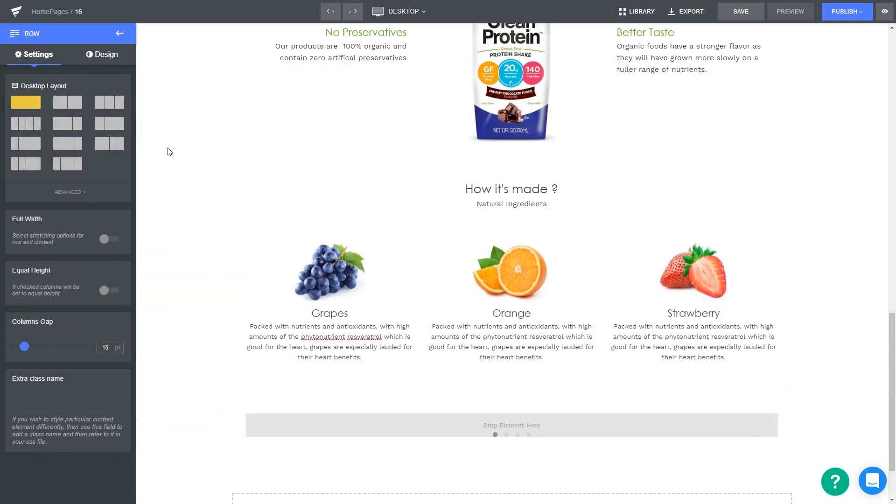
left_click(120, 34)
left_click_drag(111, 131, 299, 421)
scroll(295, 417, "down", 4)
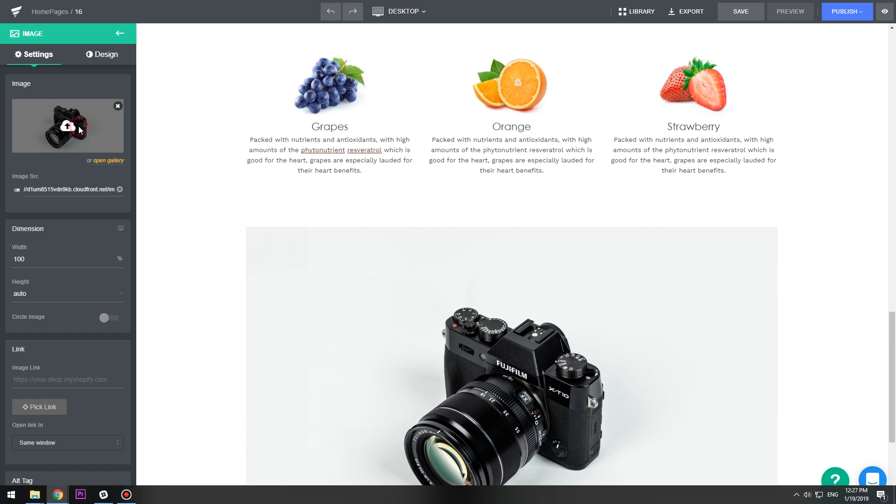
left_click(78, 126)
left_click(254, 90)
double_click(253, 90)
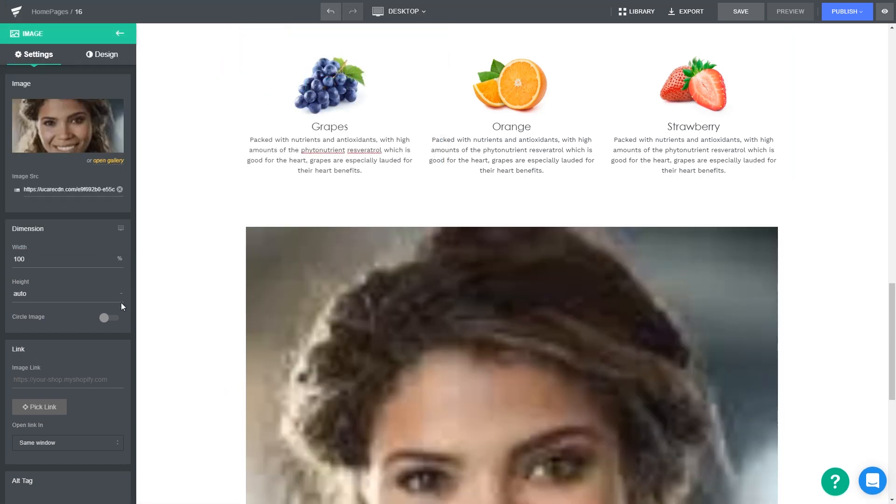
Step: Make the portrait a circle image and set its width to 7%
left_click(111, 318)
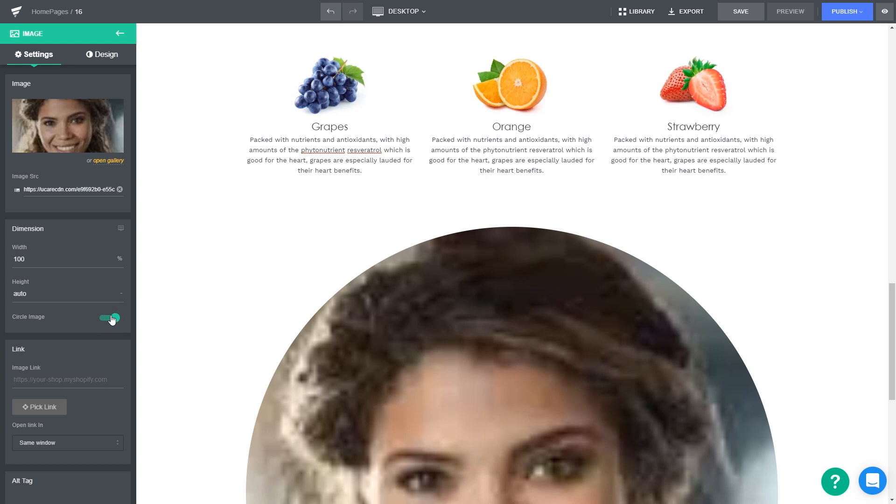
left_click_drag(38, 259, 1, 259)
type("7")
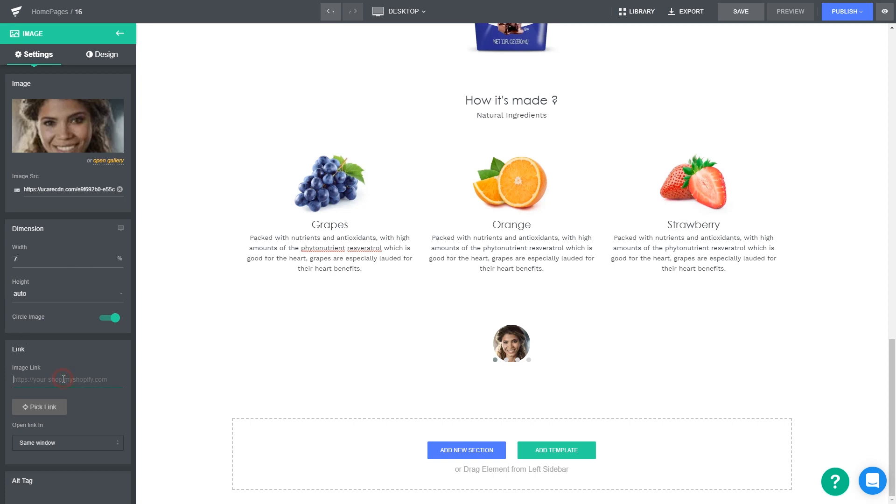
left_click(62, 409)
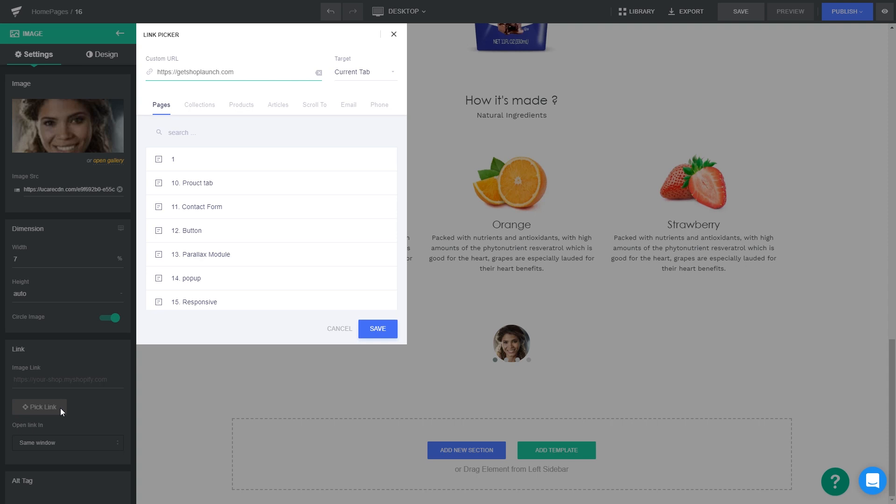
left_click(391, 35)
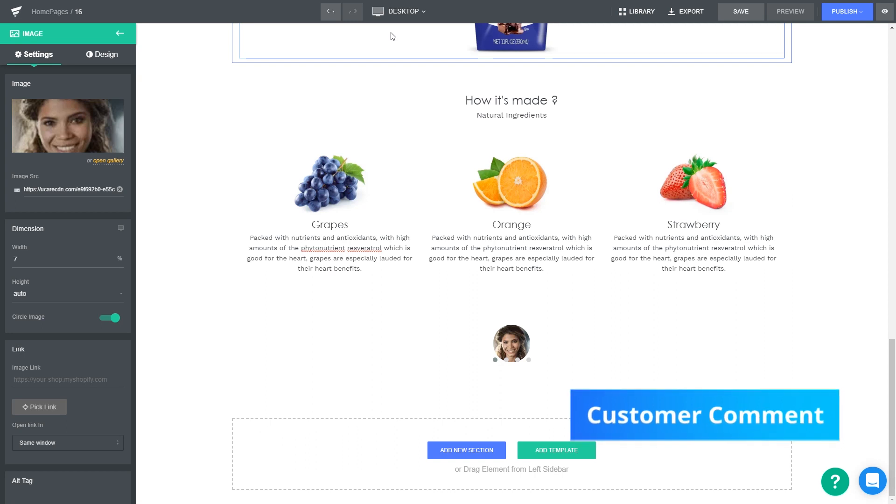
Step: Add the heading "A decent meal alternative!" below the portrait and set its font size to 22 px
left_click(130, 32)
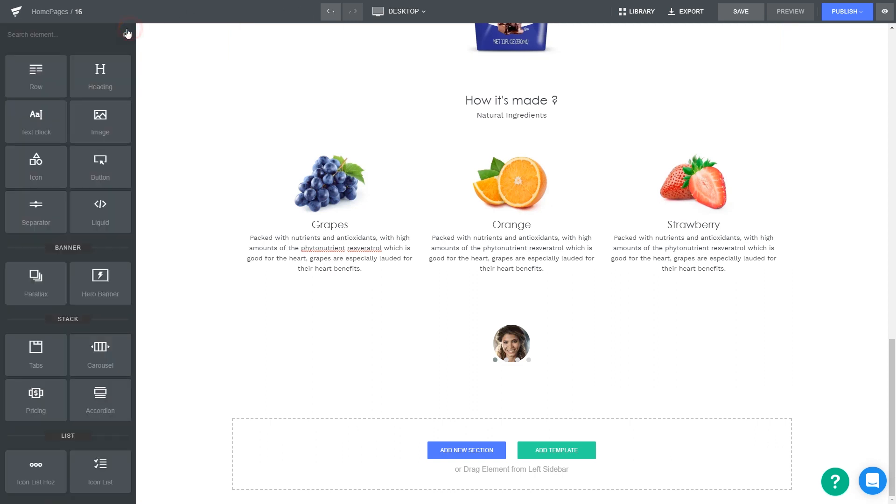
left_click_drag(100, 76, 454, 360)
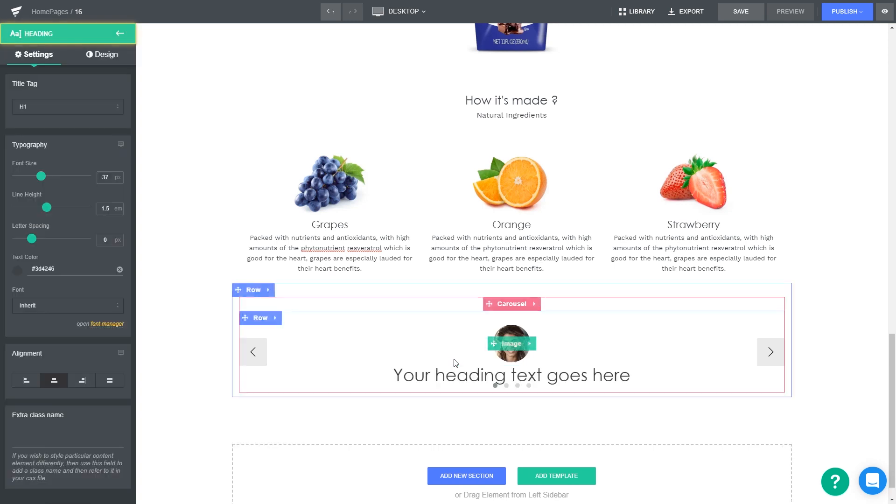
type("A de")
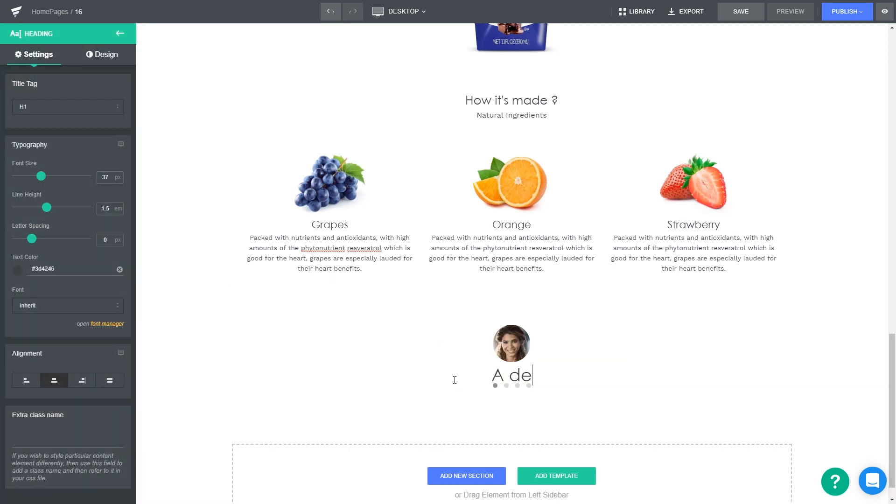
type("cent meal alternative!")
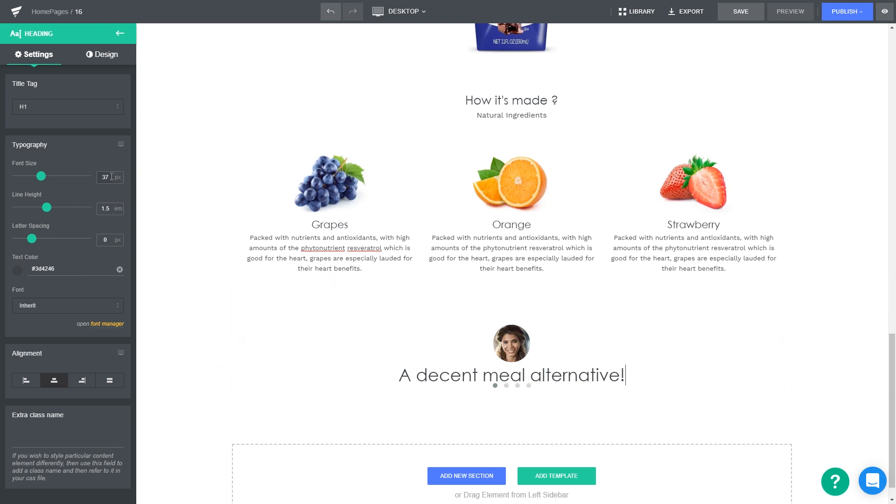
type("22")
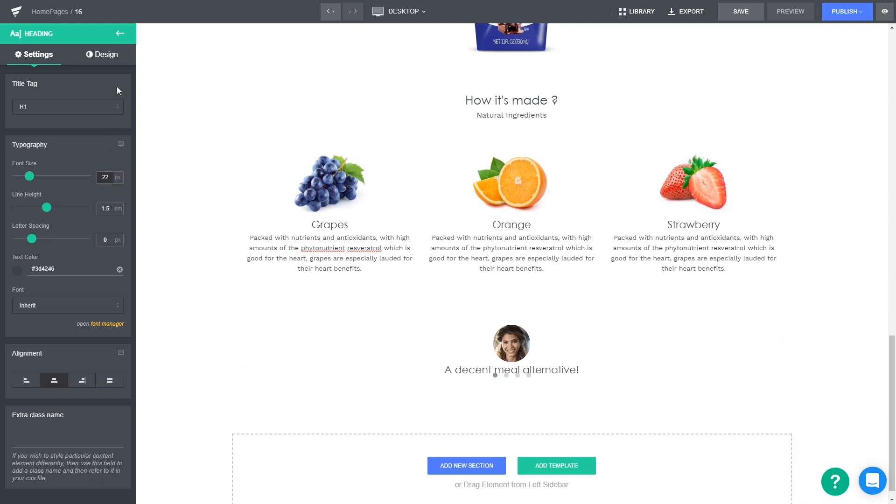
Step: Find the Icon List Hoz element and add it below the "A decent meal alternative!" heading
left_click(122, 37)
left_click(70, 36)
type("ico")
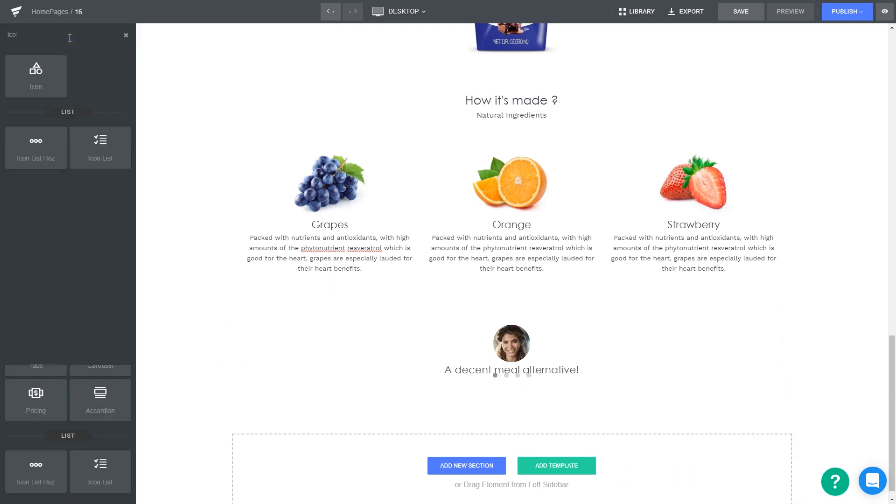
type("n list")
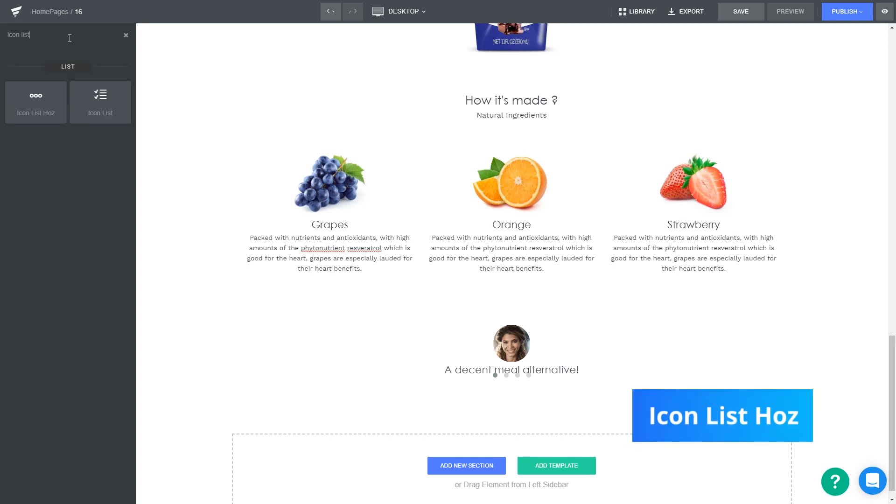
left_click_drag(45, 96, 478, 378)
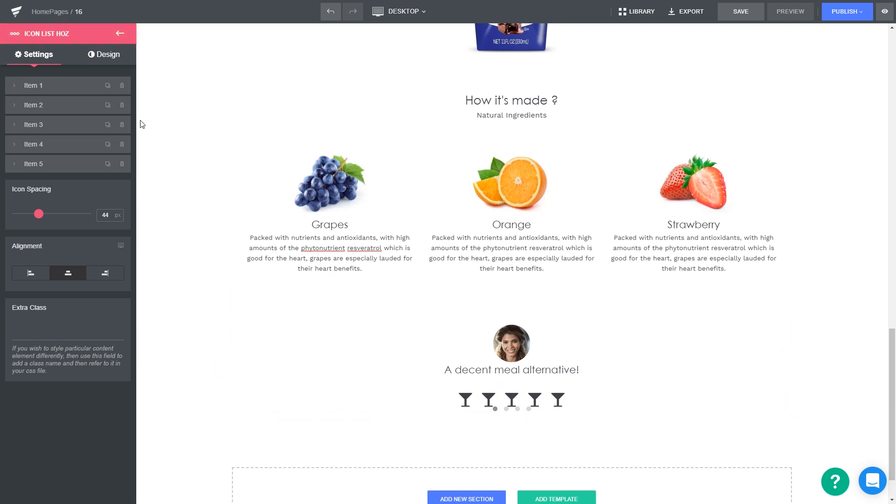
Step: Set the horizontal icon list's icon spacing to 46 px
left_click(107, 87)
left_click(122, 105)
left_click(114, 106)
left_click_drag(38, 214, 39, 215)
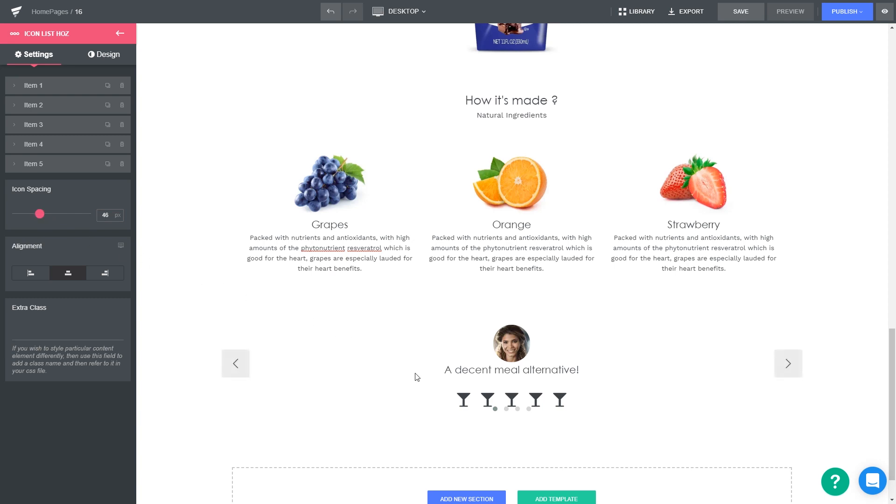
Step: Replace the icon list's first cocktail glass with the solid star icon
left_click(465, 401)
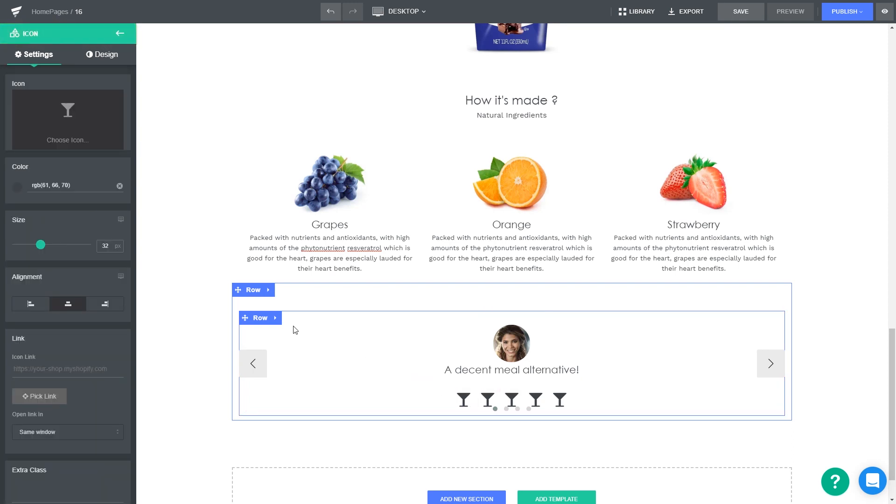
left_click(56, 146)
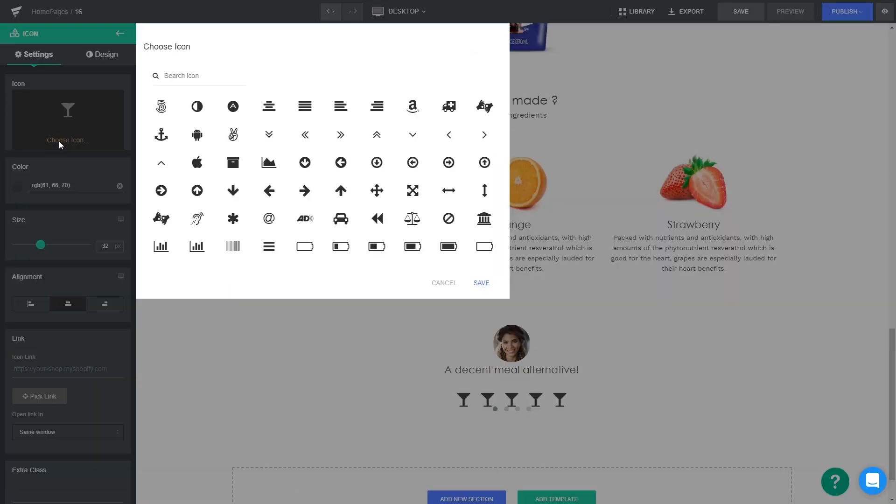
left_click(182, 77)
type("star")
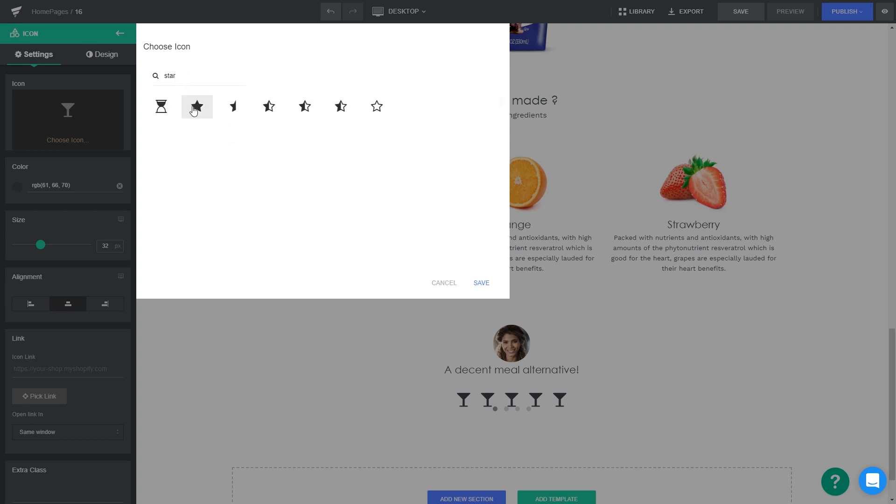
left_click(194, 111)
left_click(473, 283)
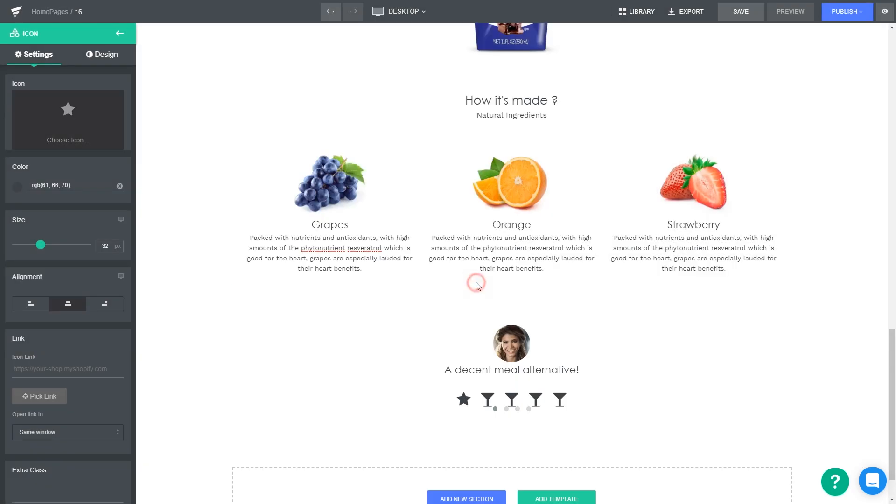
Step: Set the star icon's size to 16 px and its color to yellow #f9c829
key("ctrl+z")
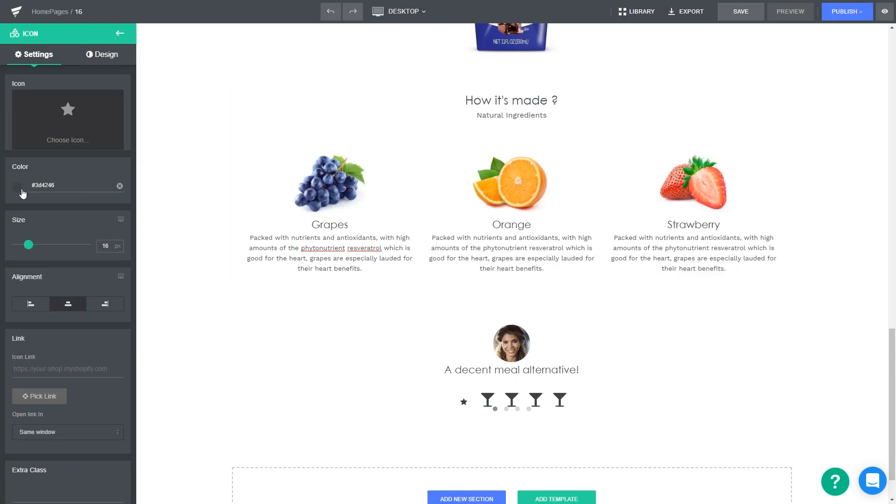
left_click(21, 189)
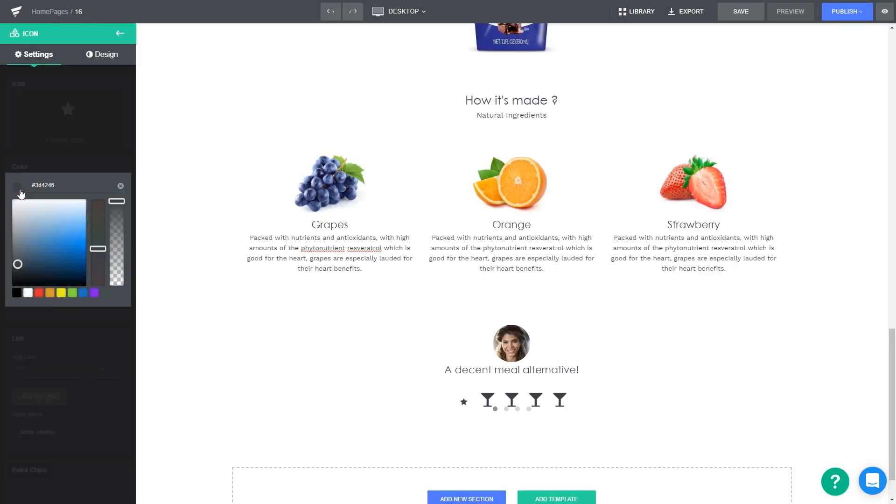
left_click(60, 292)
left_click_drag(77, 241, 100, 214)
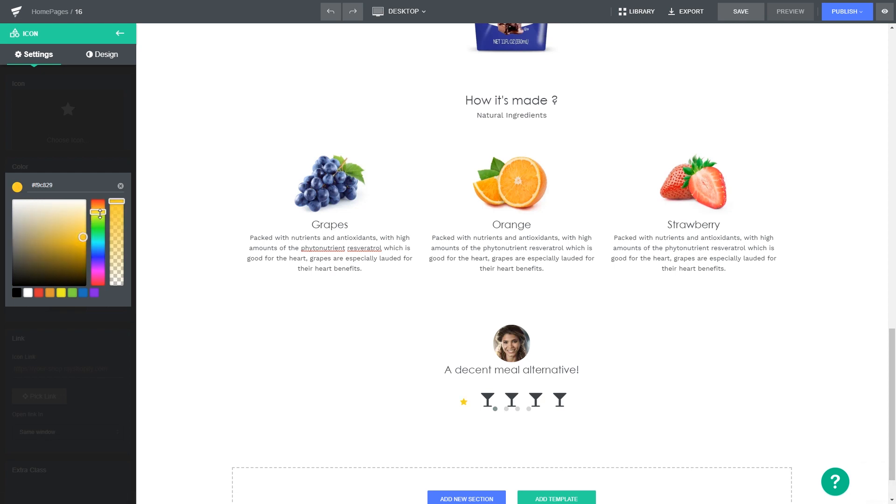
left_click(86, 172)
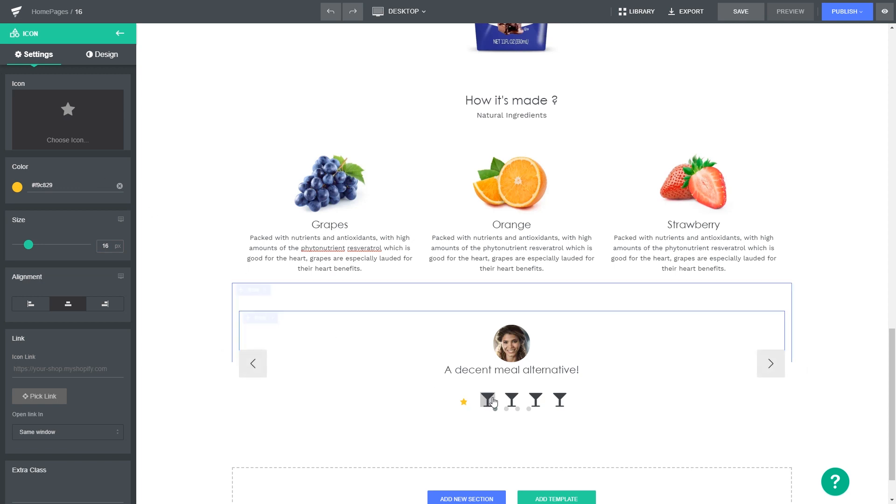
Step: Duplicate the yellow star item in the horizontal icon list five times
left_click(509, 391)
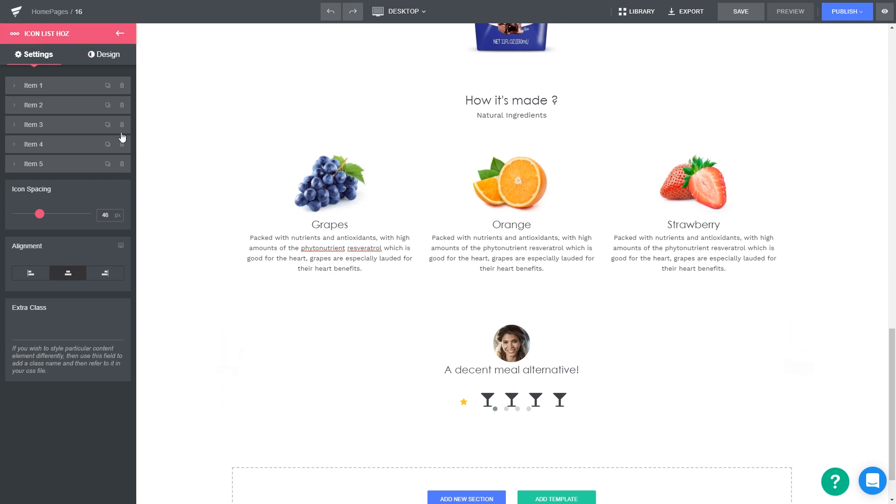
left_click(107, 86)
left_click(108, 87)
left_click(107, 86)
left_click(108, 86)
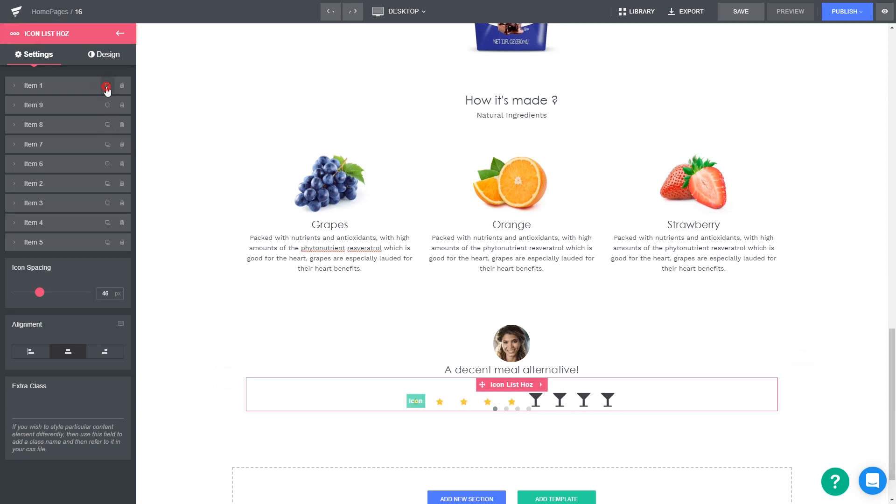
left_click(108, 86)
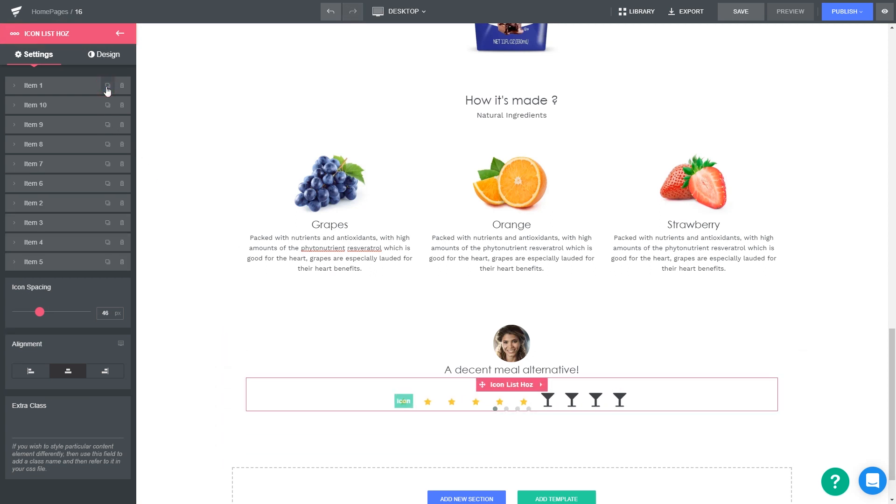
Step: Delete the remaining cocktail glasses and the extra star from the icon list, leaving five stars, and tighten their spacing
left_click(114, 203)
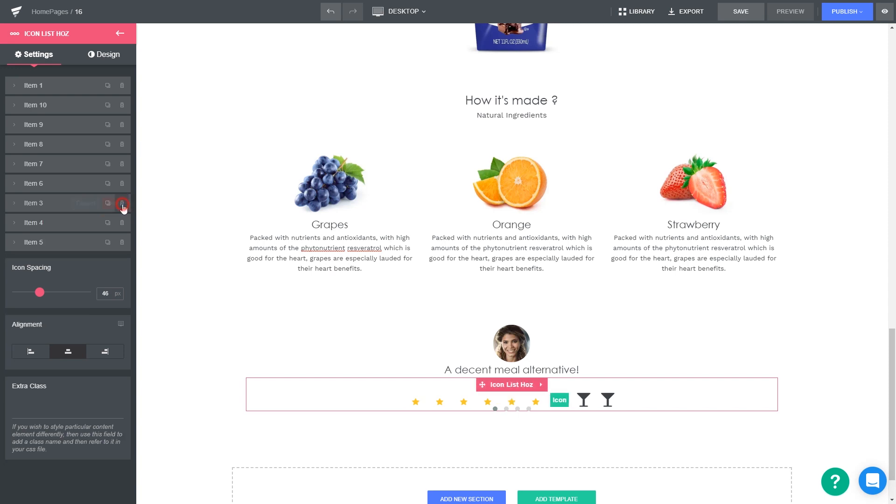
left_click(122, 203)
left_click(122, 204)
left_click(122, 205)
left_click(122, 204)
left_click(123, 203)
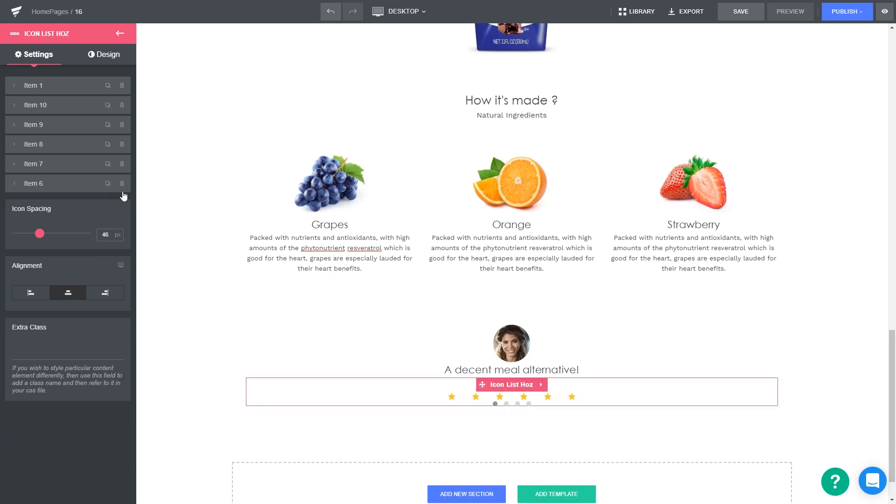
left_click(122, 186)
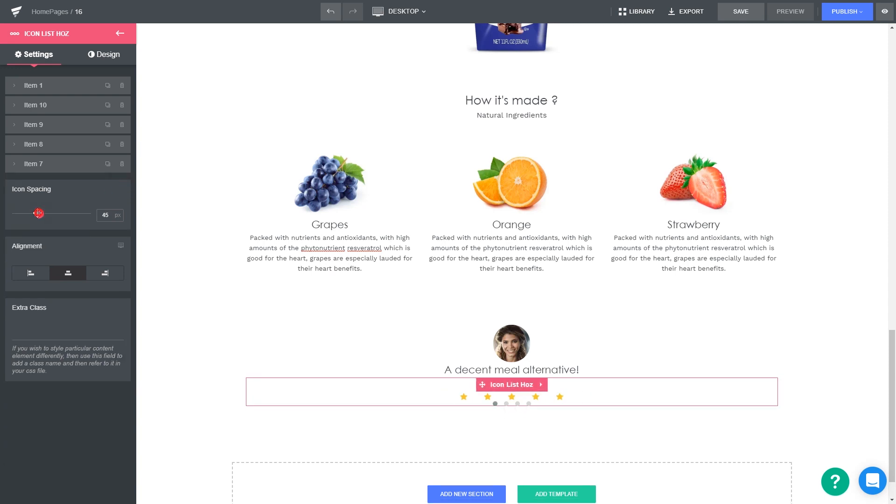
left_click(115, 33)
left_click(124, 34)
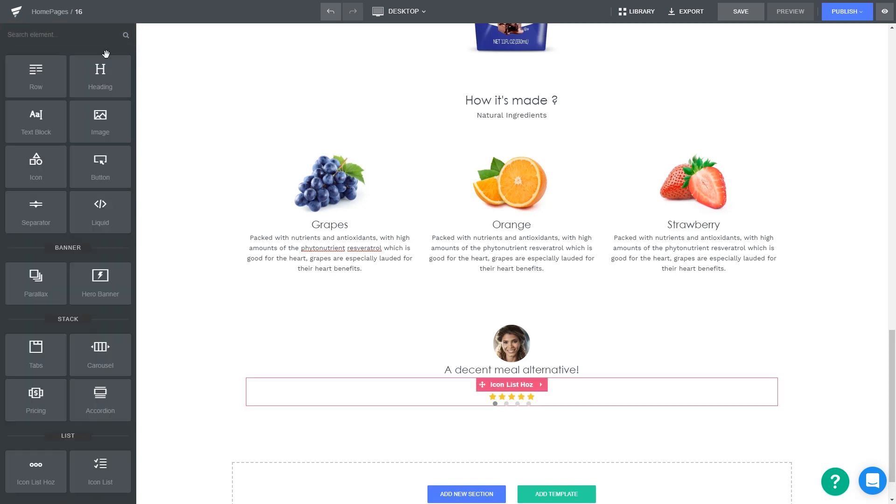
Step: Add a text block below the stars with the review beginning "I have searched and searched high and low for a great diet meal replacement shake"
left_click_drag(36, 121, 419, 400)
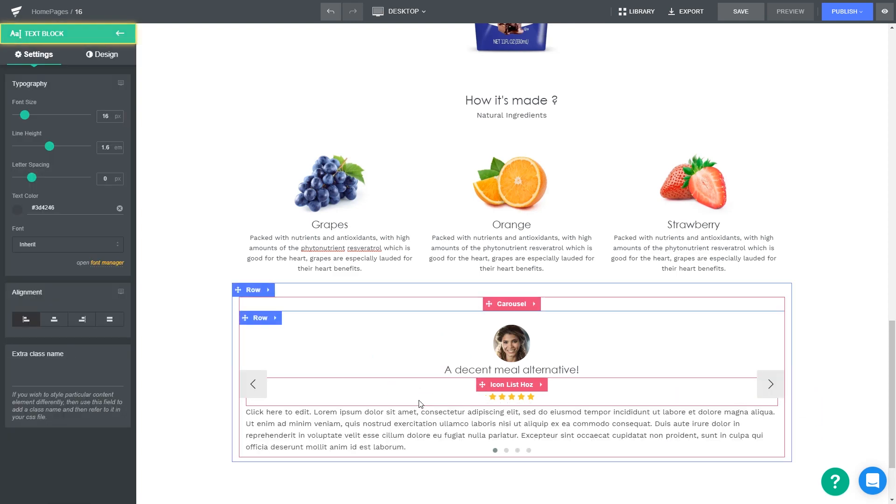
type("\"I have searched and searched high and low for a great diet meal replacement shake. I have searched to the ends of this world. And yes, if you look at any other shake you will not find the quantities and amazing ingredients this shake has.\"")
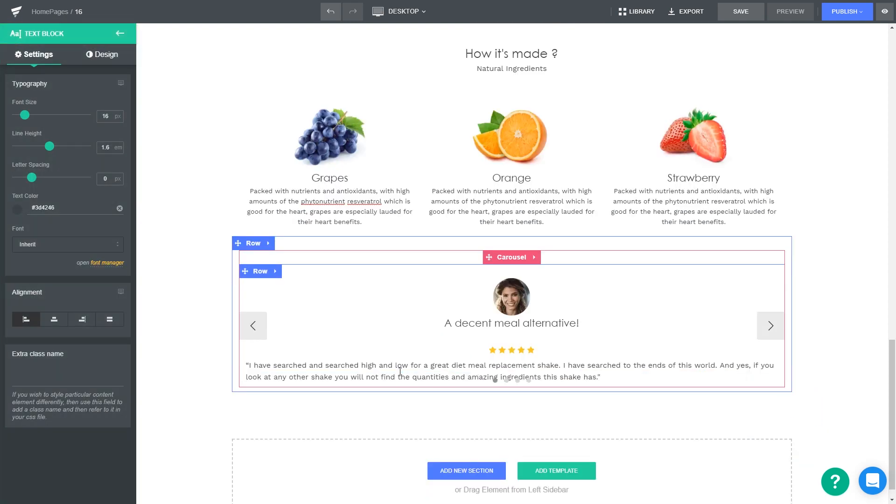
Step: Bold the heading "A decent meal alternative!" and set the reviewer photo's top margin to 20 px
scroll(589, 301, "down", 1)
left_click(590, 302)
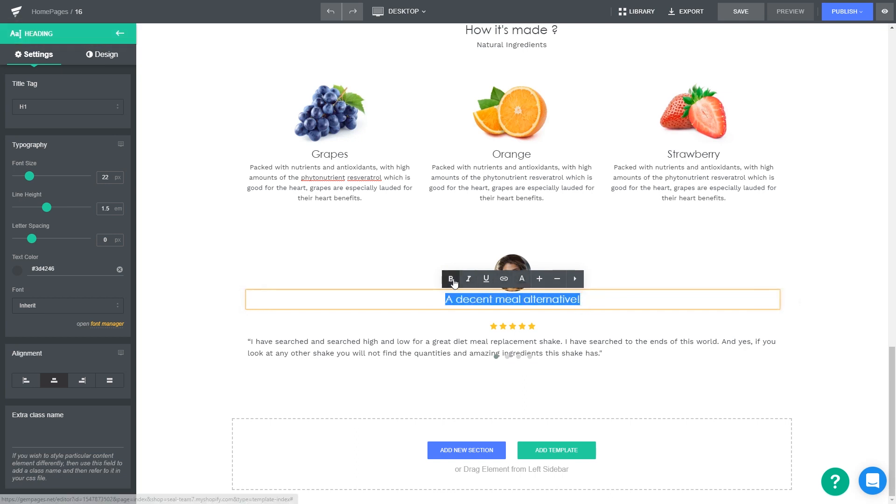
left_click(504, 289)
left_click(101, 54)
left_click(74, 111)
left_click(55, 136)
type("20")
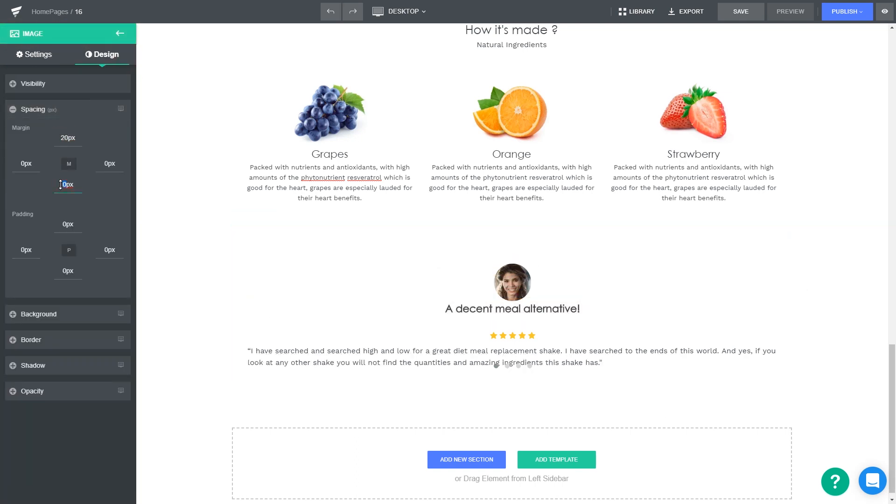
Step: Set the left and right padding of the review slide's inner row to 280 px
left_click(240, 276)
left_click_drag(240, 276, 367, 289)
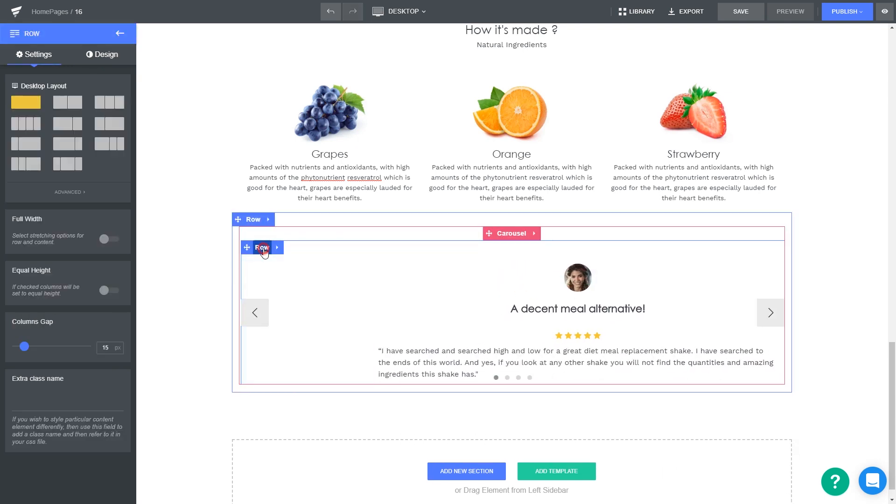
left_click(263, 248)
left_click(109, 57)
left_click(85, 109)
type("280")
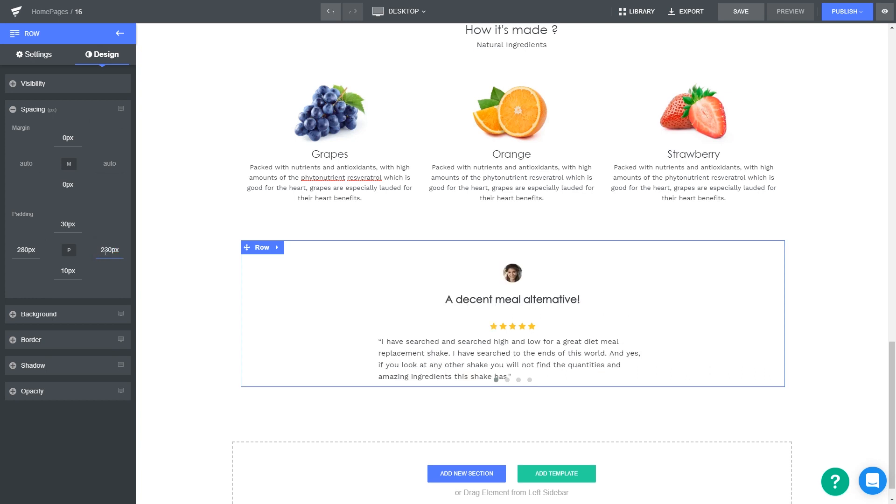
Step: Center the review text block and set the star list's top spacing to 0 px
left_click(498, 354)
left_click(54, 320)
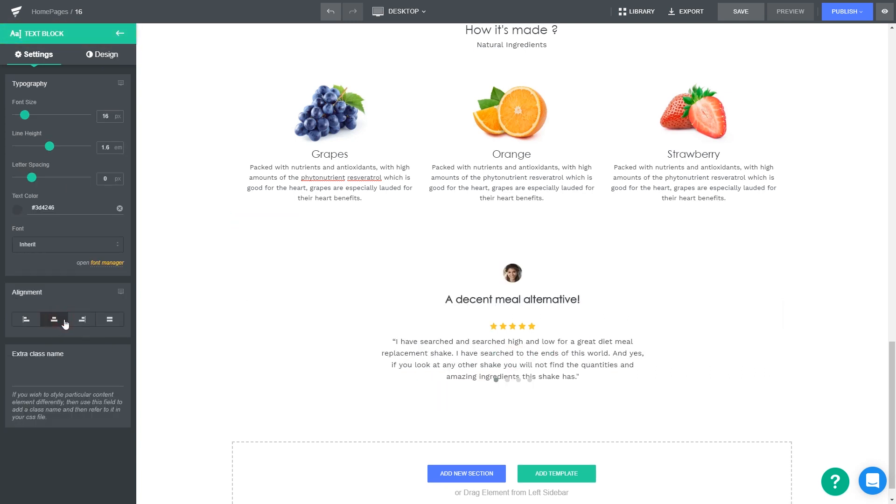
left_click(505, 326)
left_click(101, 55)
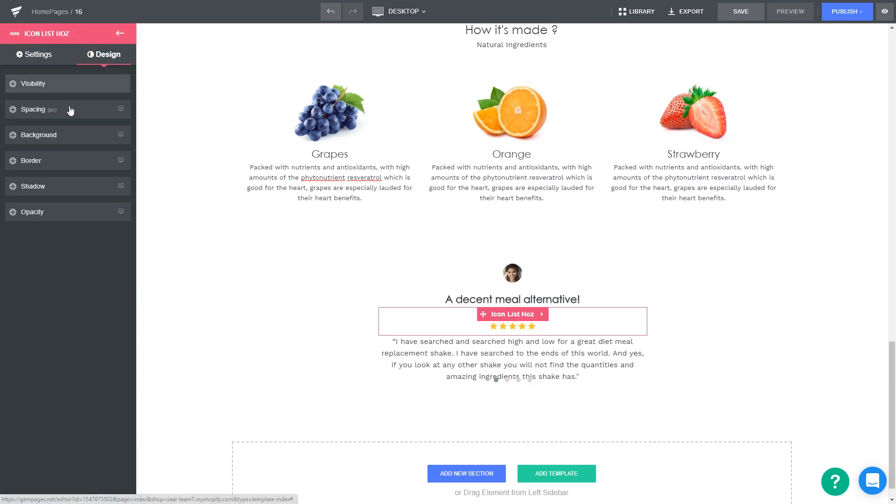
left_click(56, 109)
type("0")
Step: Set the circular reviewer photo's width to 12 %
left_click(522, 285)
left_click(512, 274)
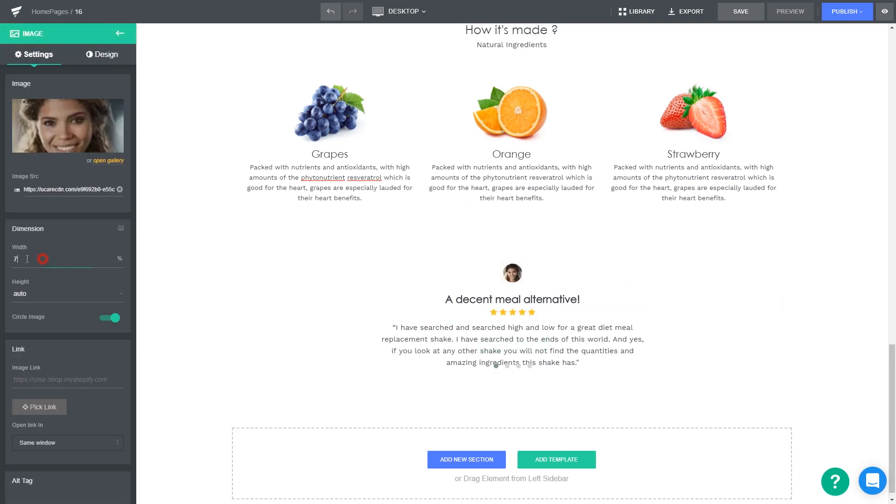
left_click_drag(40, 260, 13, 261)
type("12")
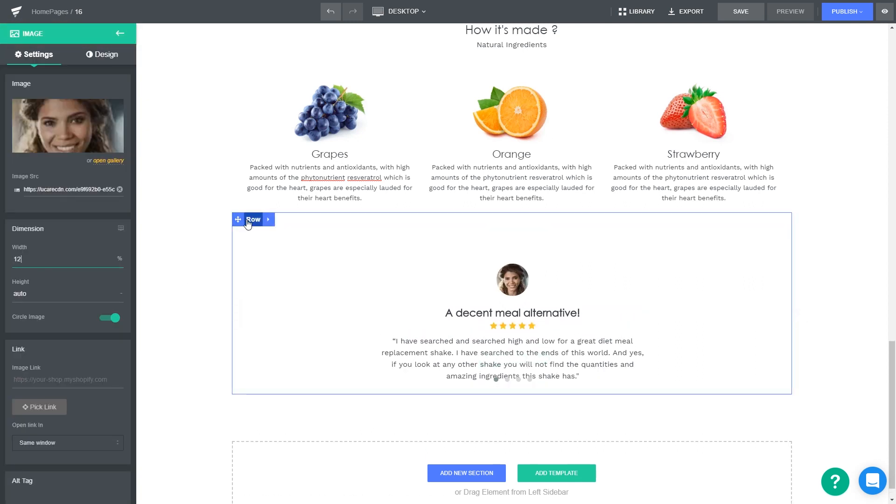
Step: Give the outer row around the review carousel a light grey #fcfcfc background
left_click(252, 220)
left_click(111, 56)
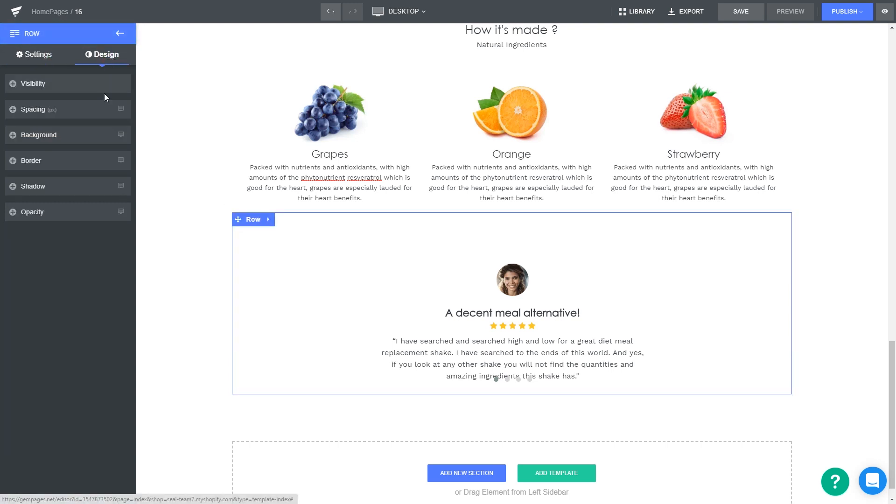
left_click(90, 135)
left_click_drag(28, 233, 16, 206)
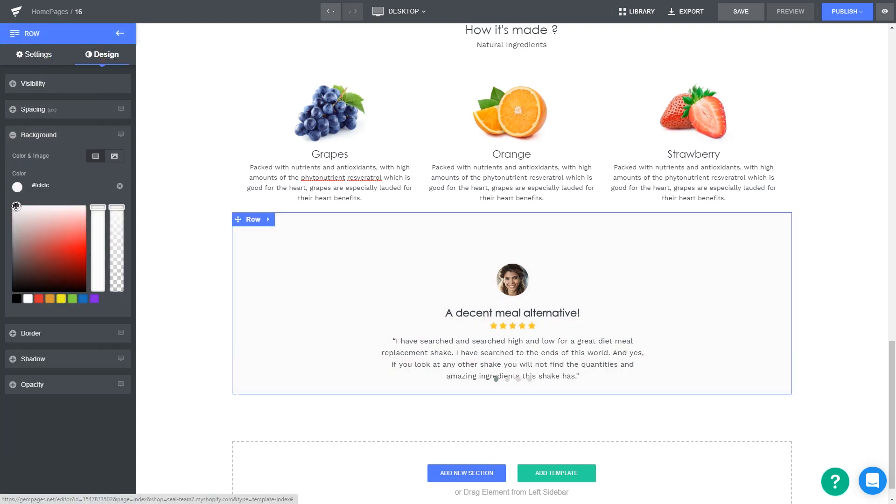
Step: Set the slide row's bottom padding to 50 px and adjust the space below the review carousel in its outer row
left_click_drag(350, 375, 359, 401)
left_click(251, 221)
left_click(102, 54)
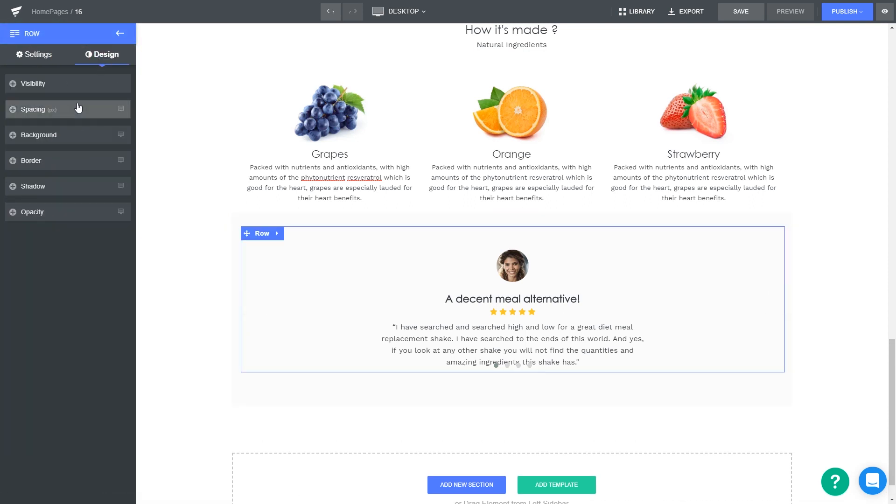
left_click(80, 108)
double_click(63, 270)
type("50")
left_click_drag(368, 404, 368, 393)
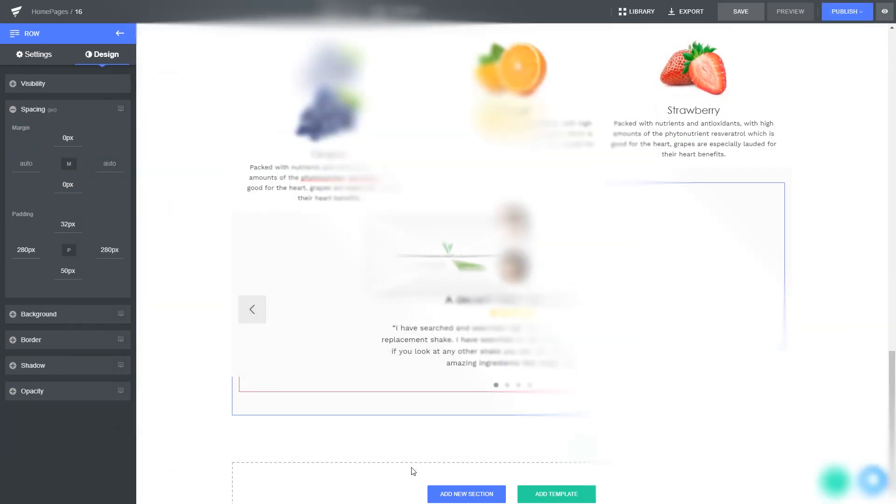
Step: Add a new row below the reviews with the green leaf image from the gallery, and shrink the image to icon size
left_click_drag(36, 75, 329, 380)
left_click(119, 34)
left_click_drag(108, 120, 329, 394)
left_click(121, 189)
double_click(420, 78)
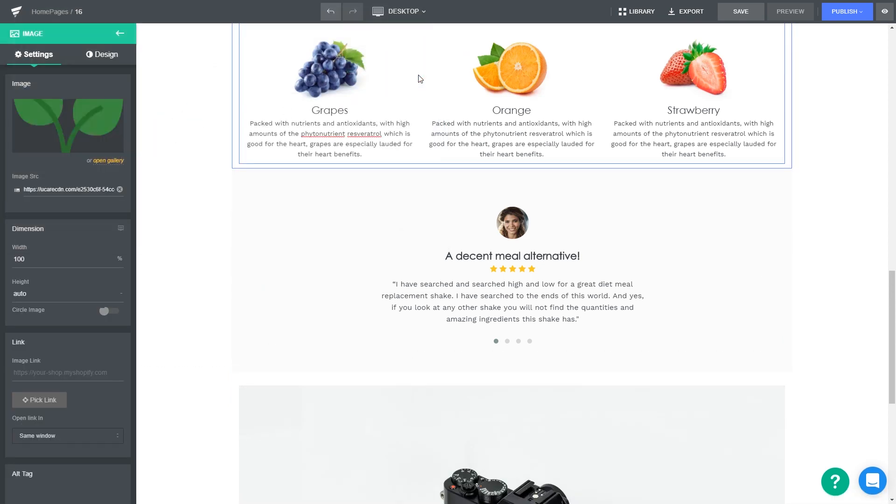
left_click(51, 256)
Step: Add the heading "Subcribe to receive healthy tips every weeks !" below the leaf image at a font size of 26 px
left_click_drag(98, 79, 419, 410)
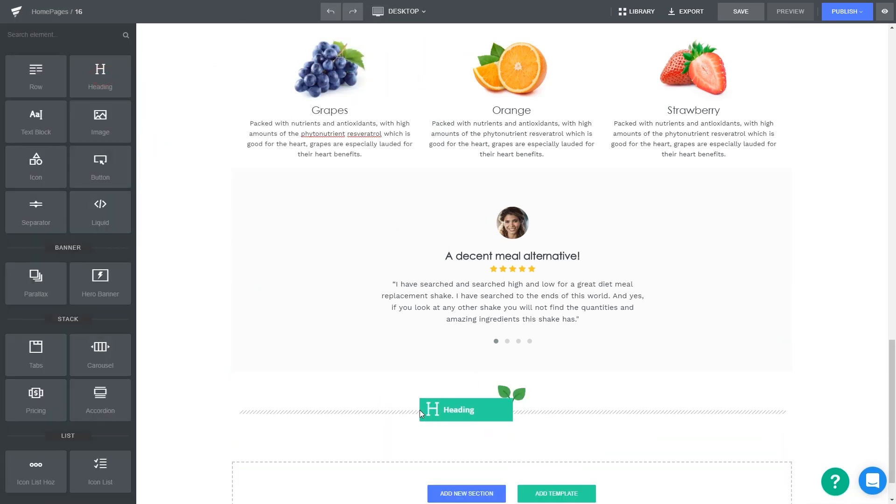
type("Subcribe to receive healthy tips every weeks !")
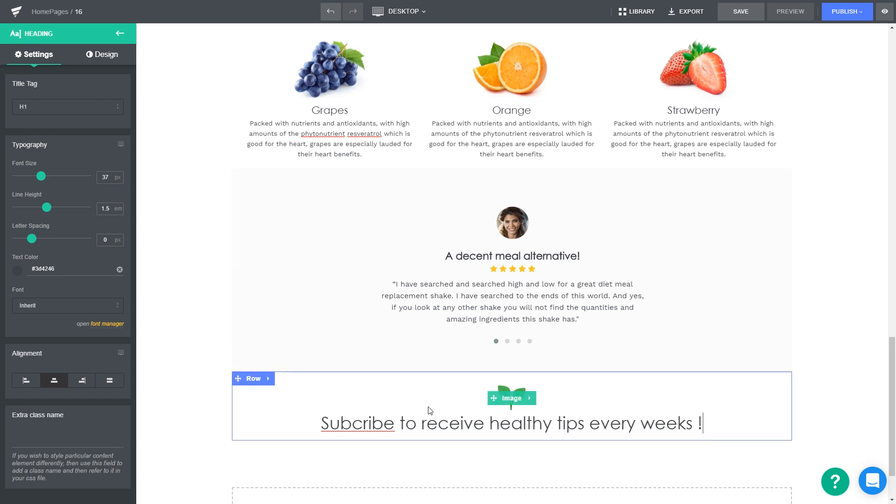
type("26")
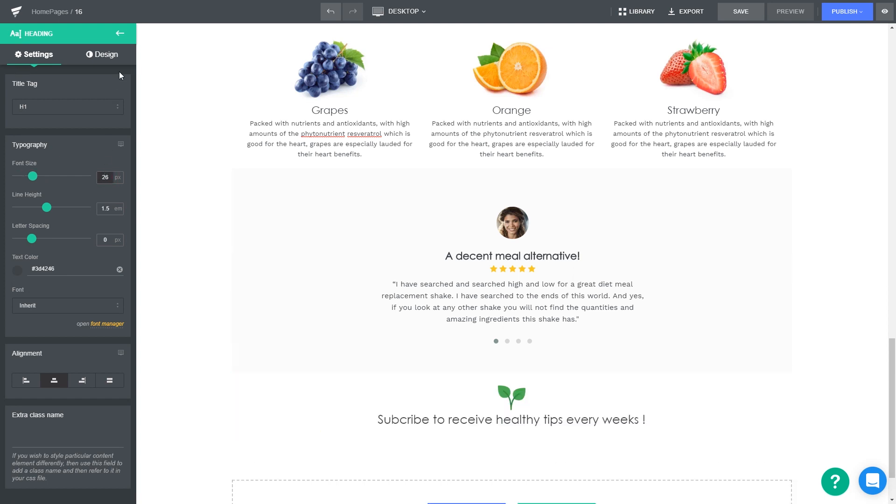
Step: Add a Mailchimp form below the subscribe heading and delete its Email label
left_click(120, 34)
left_click(95, 36)
type("mailch")
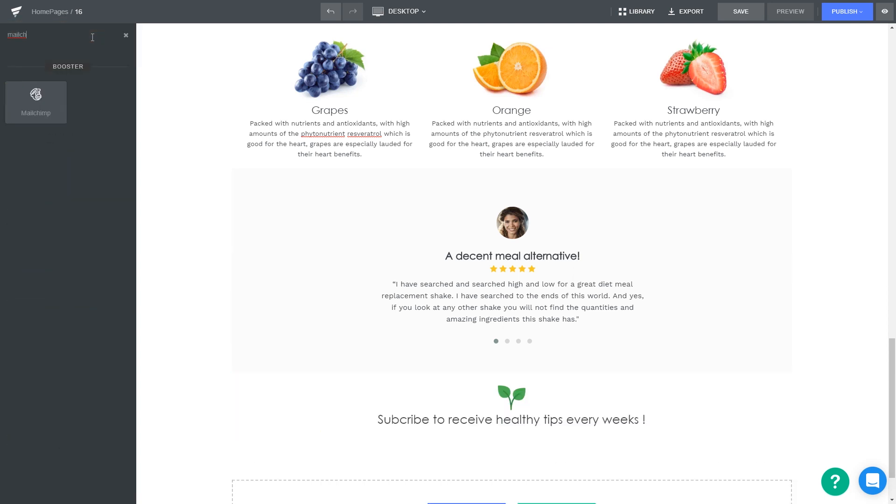
left_click_drag(46, 94, 435, 429)
scroll(437, 429, "down", 3)
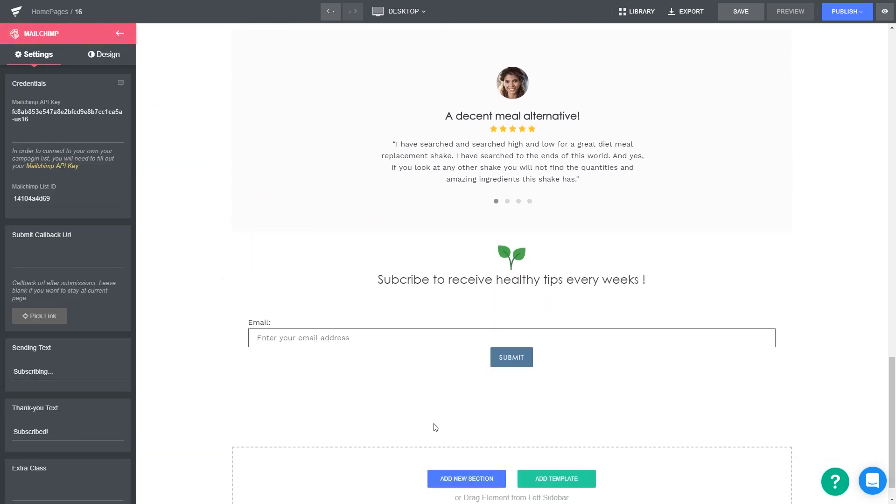
right_click(512, 324)
left_click(514, 427)
Step: Add a two-column row inside the Mailchimp form and place the email field and Submit button side by side in it
left_click_drag(30, 74, 344, 358)
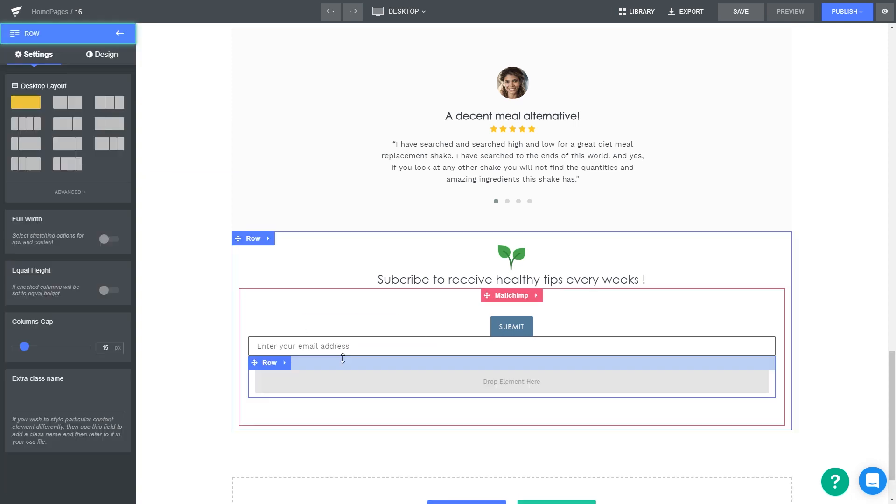
left_click(67, 102)
left_click_drag(520, 341, 424, 348)
left_click(424, 365)
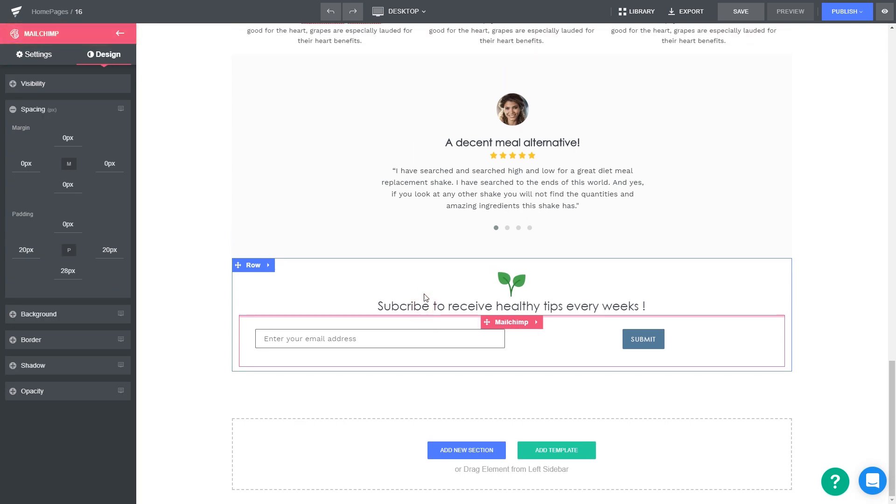
Step: Increase the left and right padding of the form's two-column row to about 300 px
left_click(390, 344)
left_click_drag(249, 343, 375, 343)
left_click_drag(765, 336, 634, 336)
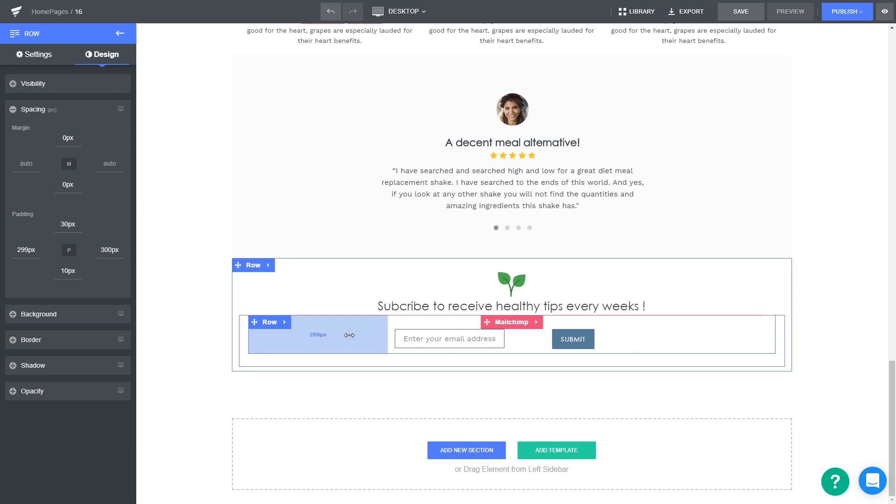
Step: Round the corners of the email field and Submit button, and give the button a #4f9220 background, 150 px width and 40 px height
left_click(449, 343)
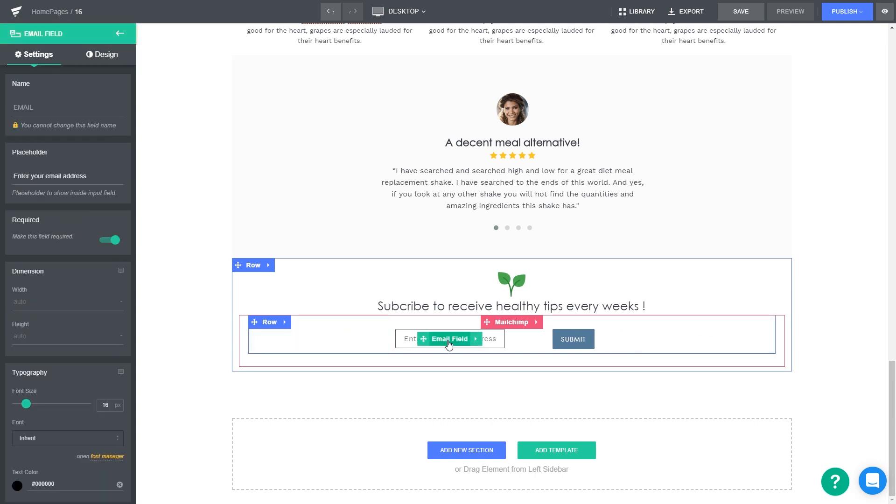
left_click(114, 61)
left_click(70, 161)
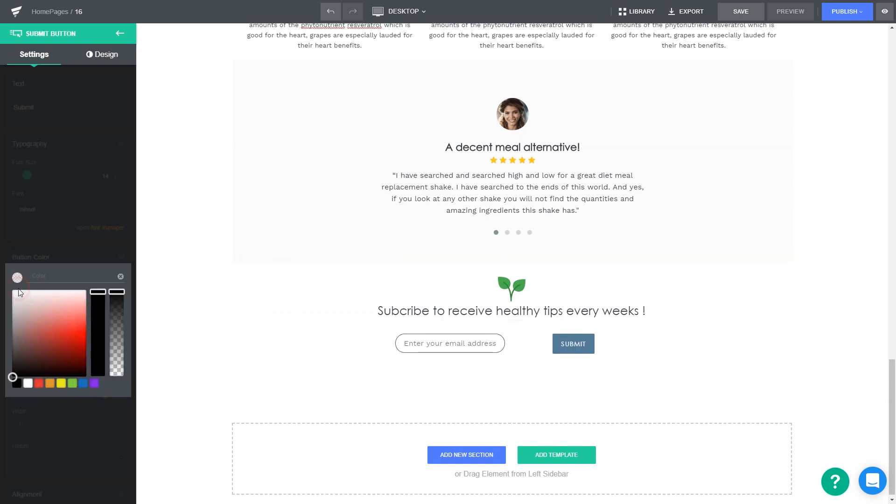
left_click(73, 383)
left_click_drag(60, 326, 62, 349)
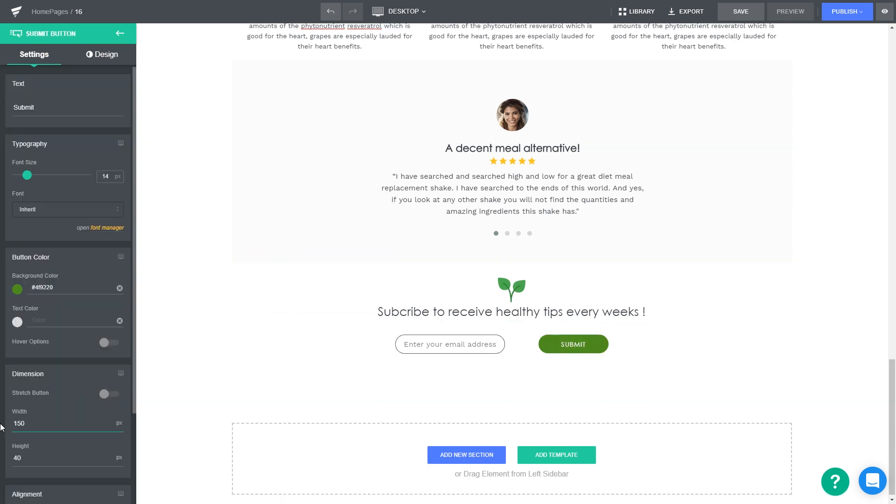
Step: Increase the subscribe row's top padding to 80 px
left_click_drag(514, 272, 508, 295)
scroll(558, 436, "up", 3)
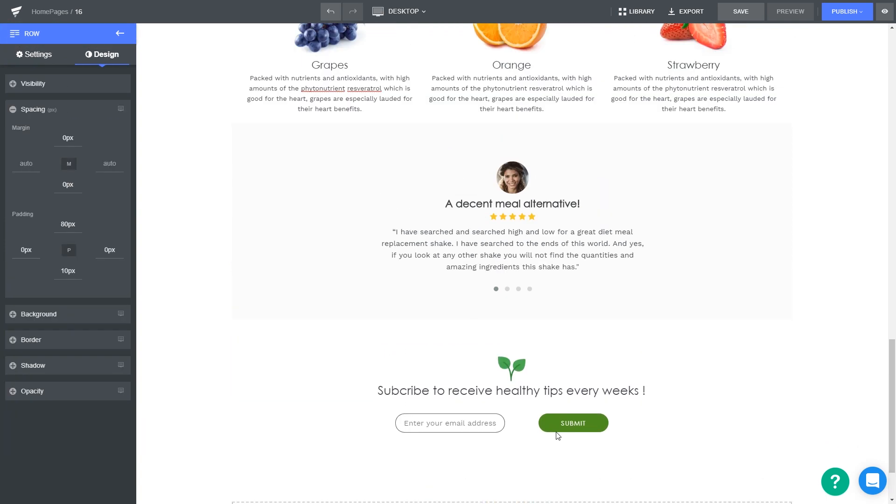